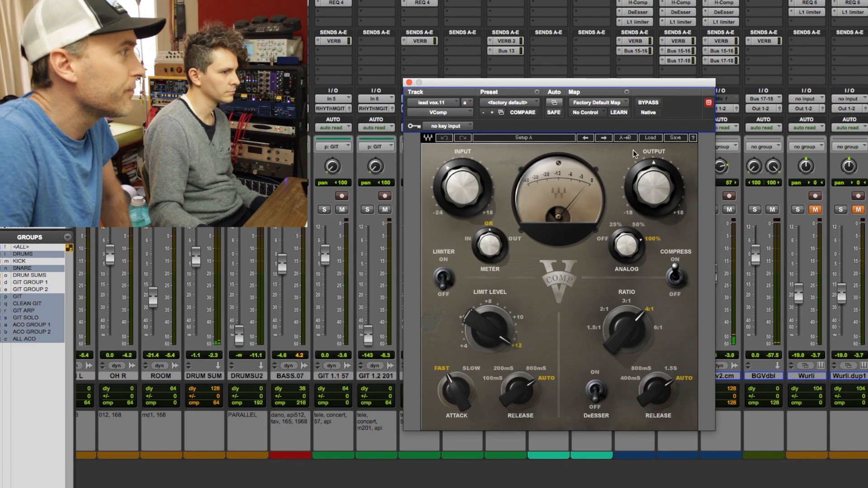
- Switch analog emulation off in the VComp and VEQ4 inserts on the lead vox and background vocal tracks
click(640, 0)
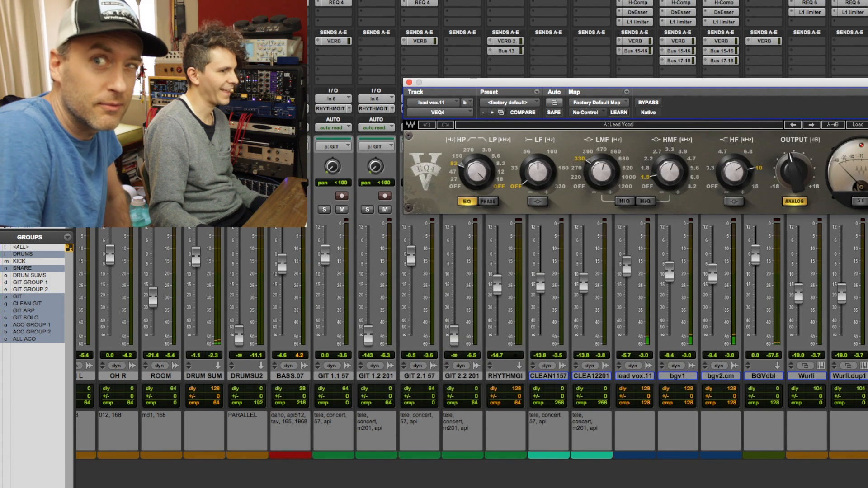
click(638, 0)
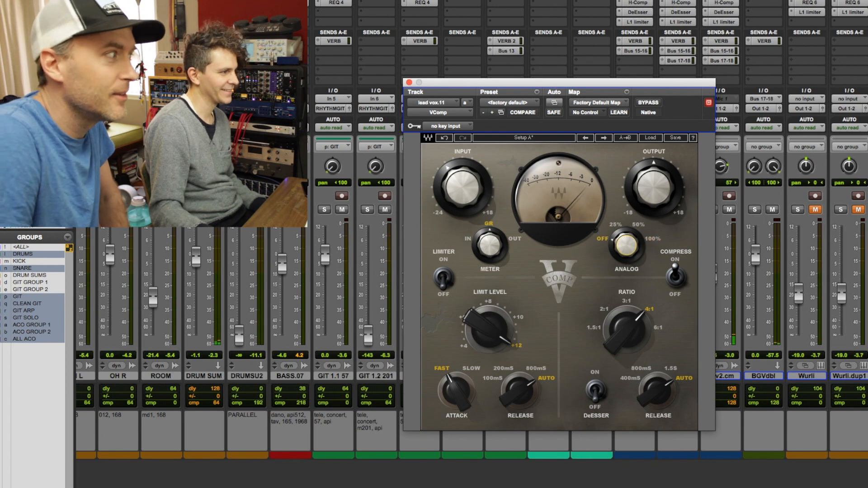
click(678, 1)
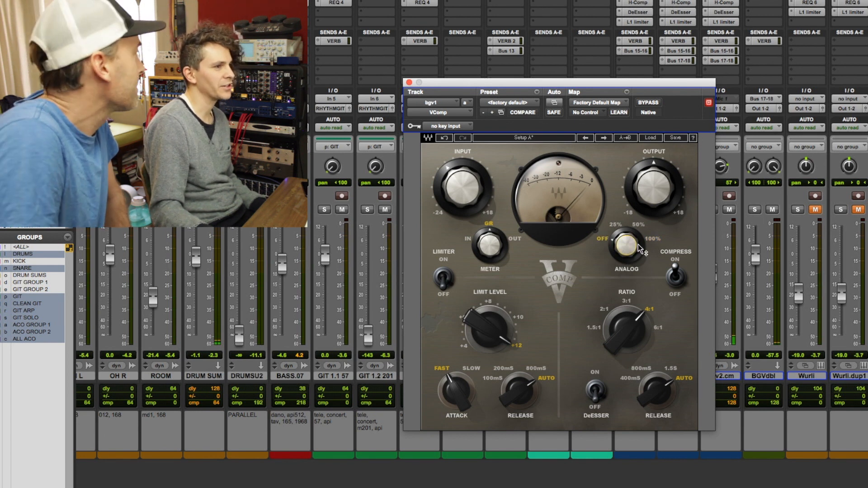
click(721, 0)
- Move the plug-in window aside and set Analog to off in the VComp on the drum channel
drag(667, 86, 500, 72)
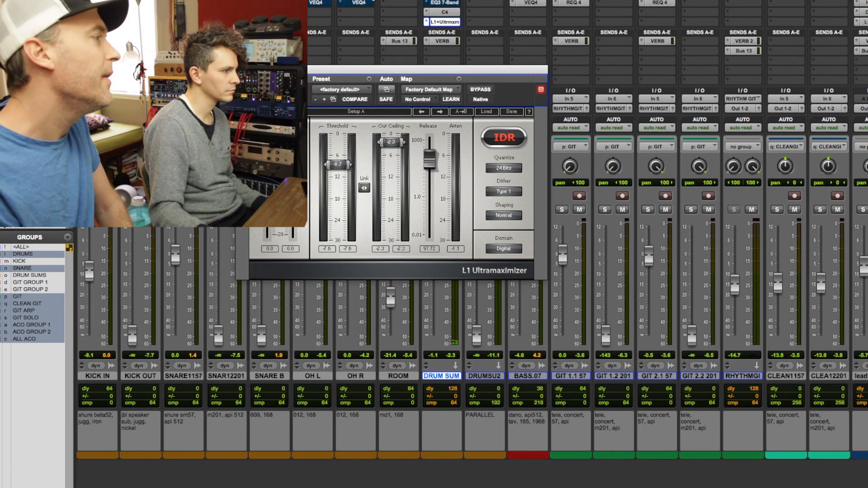
click(372, 1)
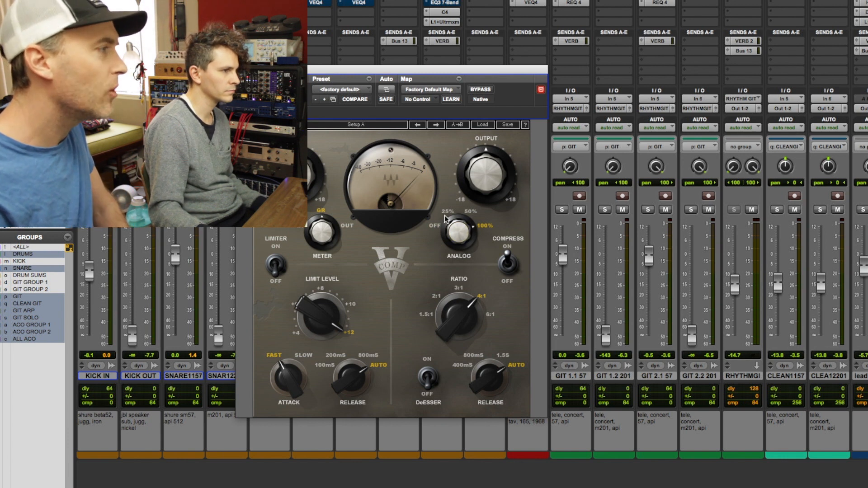
click(461, 226)
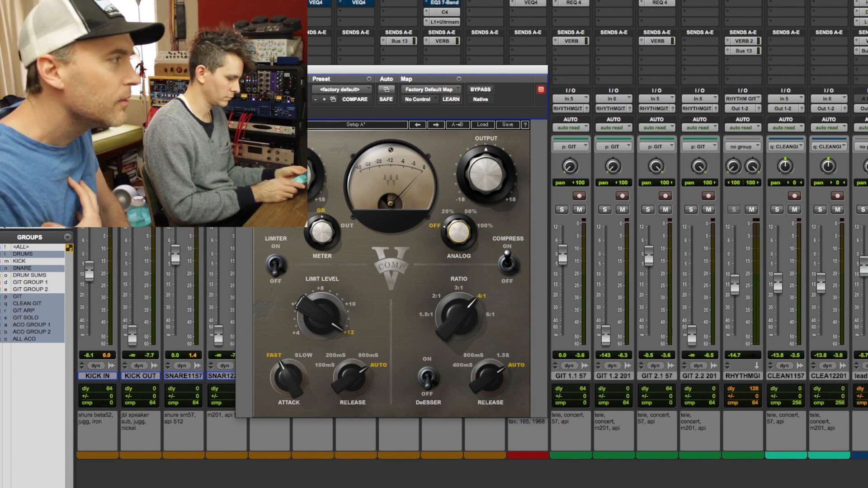
- Set Analog to off in the CLA-76 on GIT ARP and open the ACO SUM track's insert
click(270, 2)
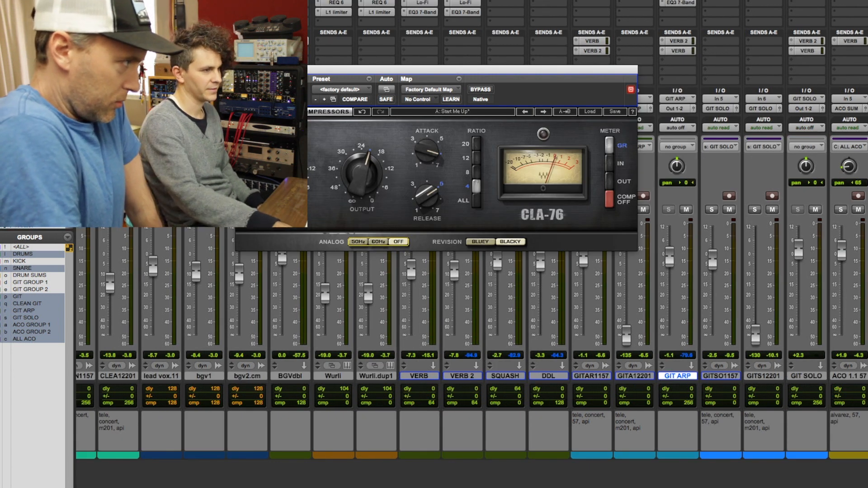
click(240, 69)
scroll(646, 372, right, 6)
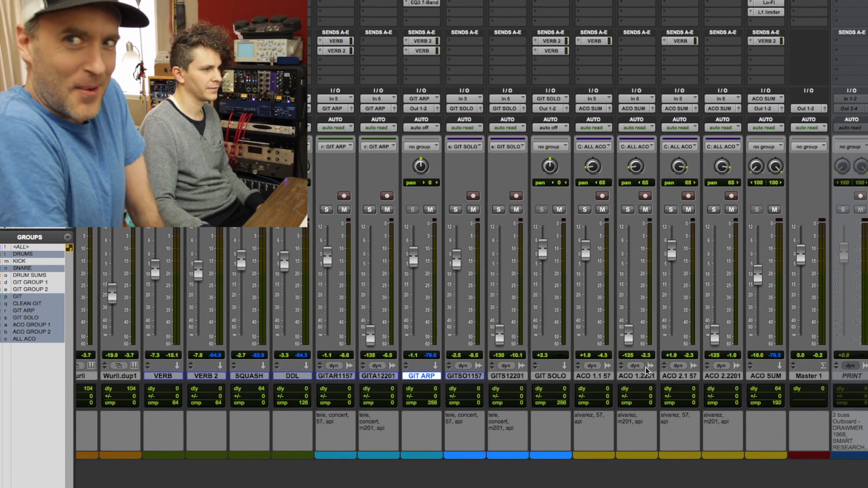
click(776, 2)
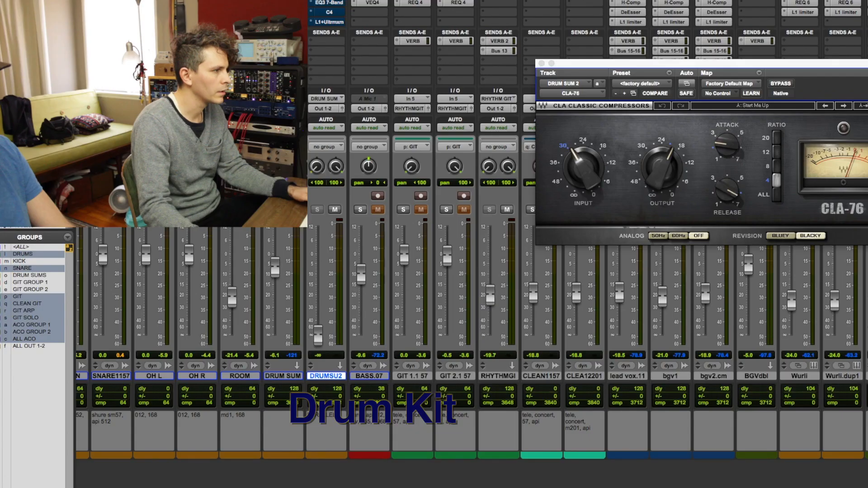
- With the song playing, set the DRUM SUM 2 CLA-76 to attack 1, release 7 and ratio ALL
key(super+equal)
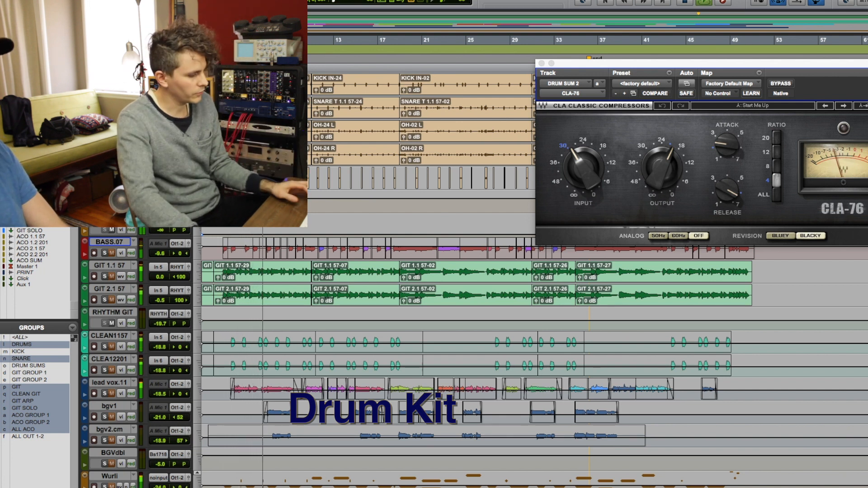
key(super+equal)
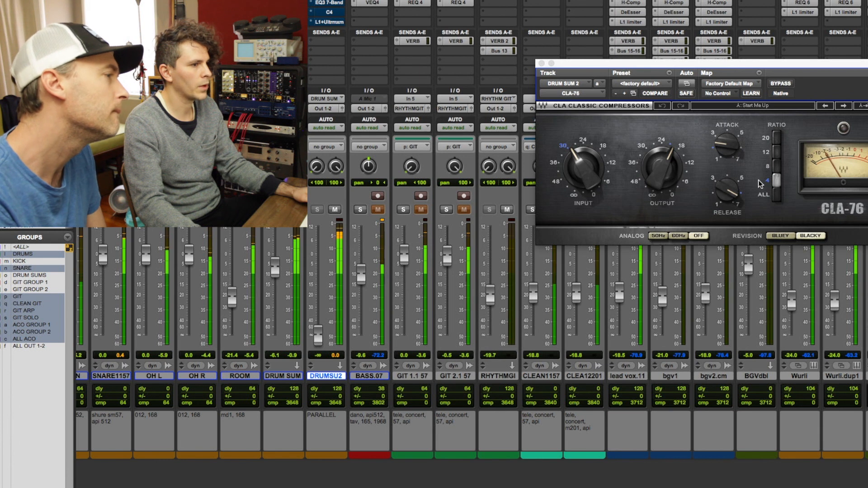
drag(725, 135, 725, 140)
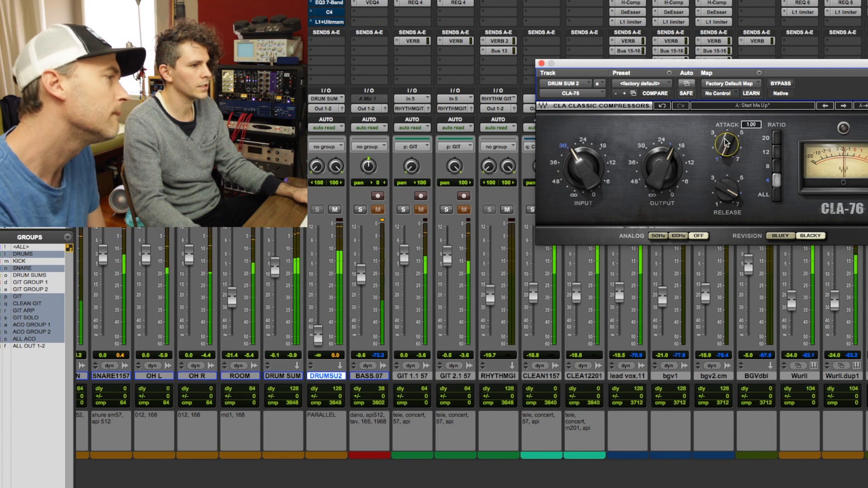
click(738, 203)
click(775, 197)
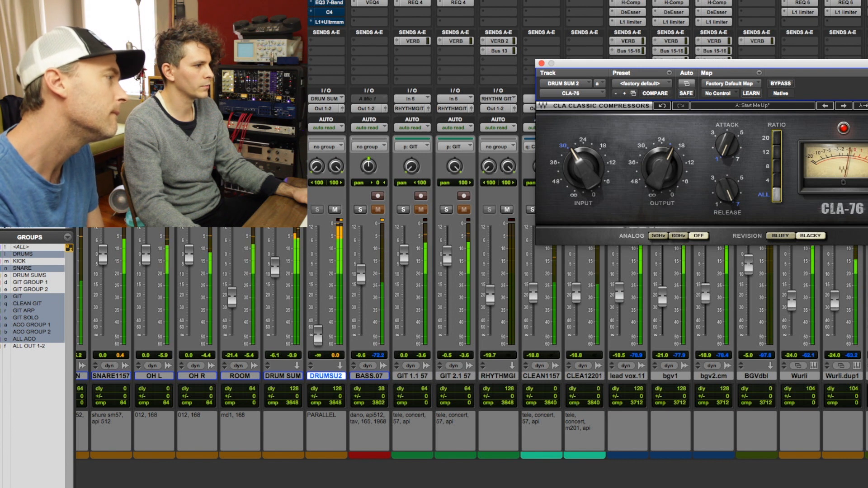
- Bring the DRUM SUM 2 fader up to about -8.4 dB and reduce the output gain of its CLA-76
click(317, 337)
drag(320, 332, 320, 278)
drag(651, 154, 651, 164)
drag(321, 274, 320, 254)
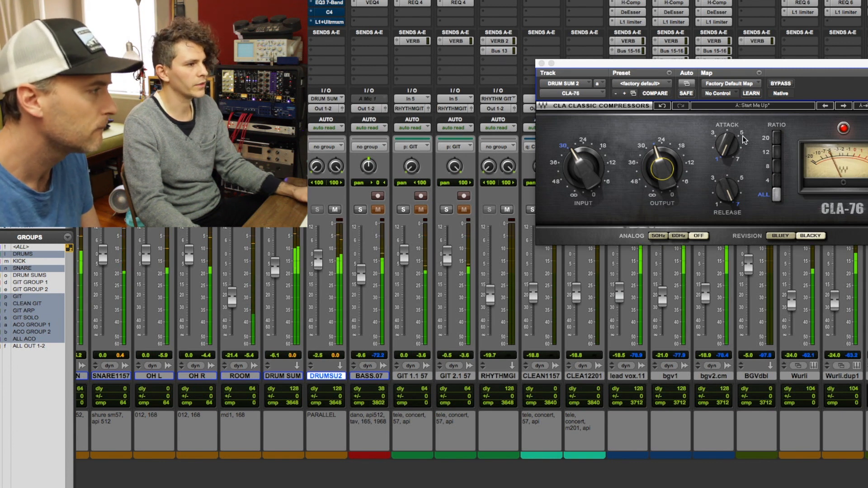
drag(318, 258, 318, 275)
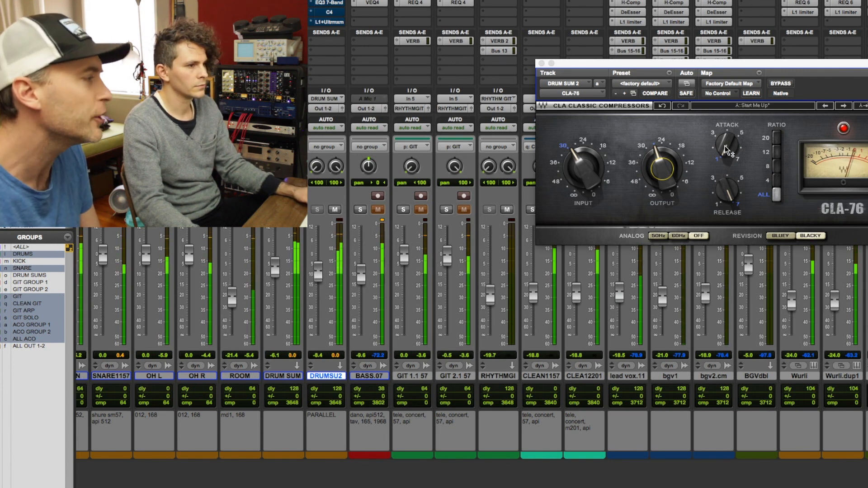
- Audition the CLA-76 attack on DRUM SUM 2 at 7 and return it to 1
mouse_move(726, 149)
drag(726, 152, 726, 130)
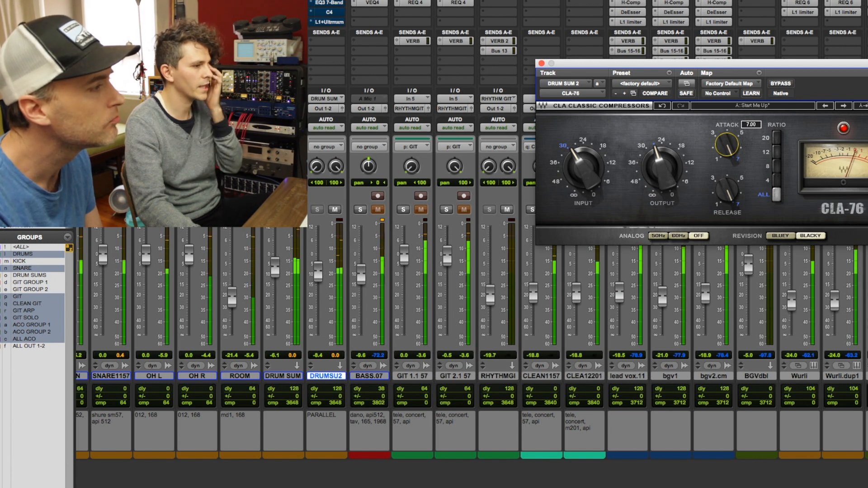
drag(726, 144, 726, 167)
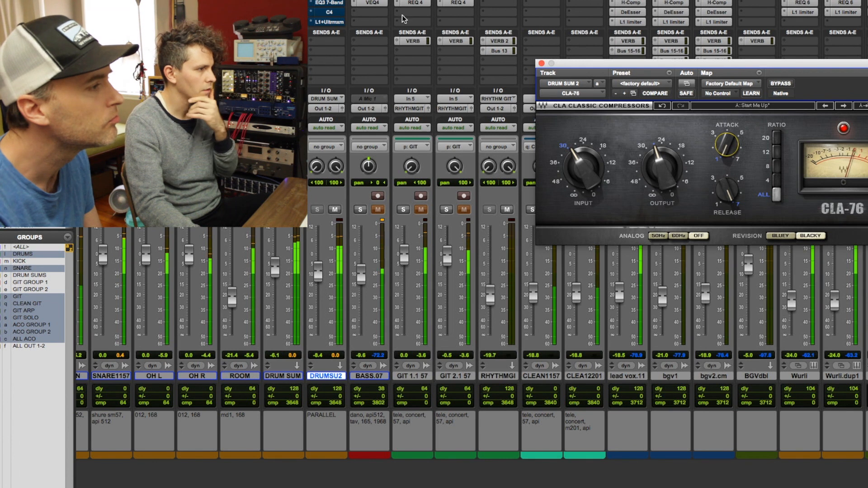
- Set the L1+ Ultramaximizer on DRUM SUM 2 to a threshold of about -15.3 dB and an out ceiling of about -5.3 dB
click(337, 0)
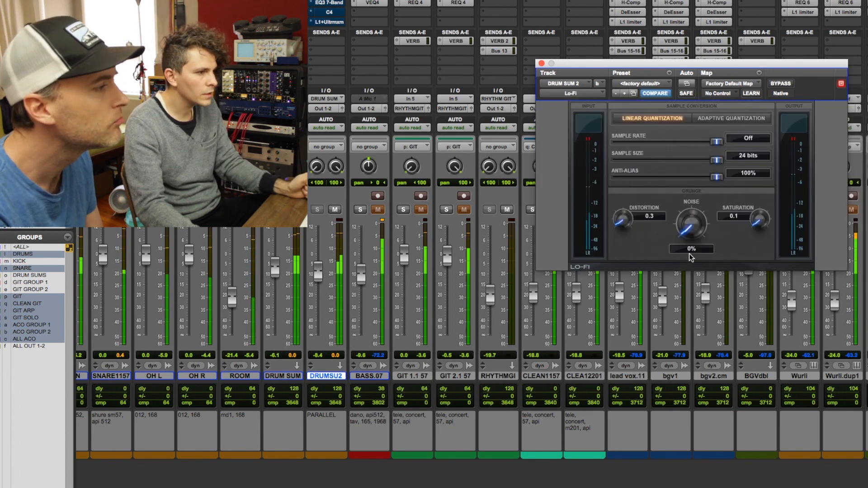
click(332, 21)
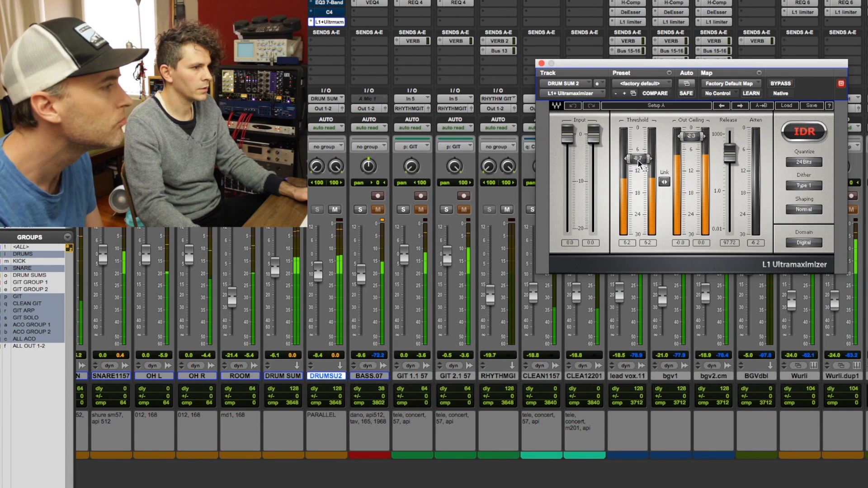
drag(638, 162, 637, 177)
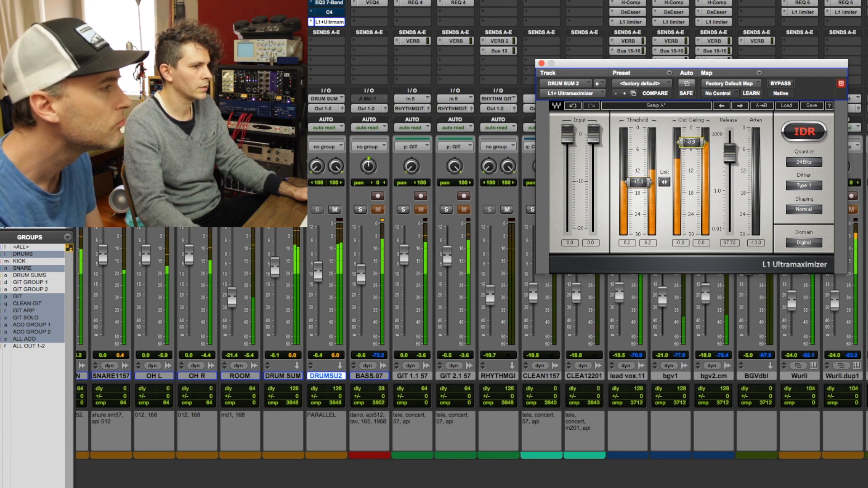
- Rebalance the drum buses with DRUM SUM 2 at about -17.9 dB and DRUM SUM at about -9.7 dB, and close the limiter
drag(322, 272, 337, 328)
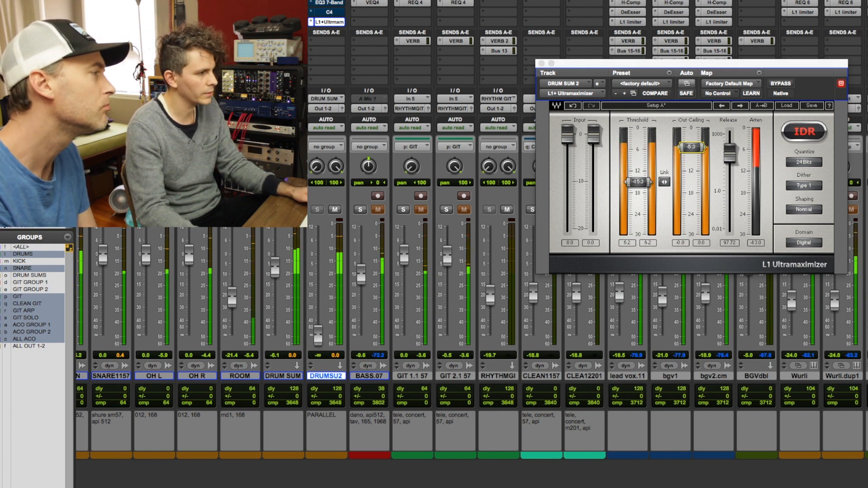
drag(318, 336, 318, 292)
drag(280, 266, 279, 274)
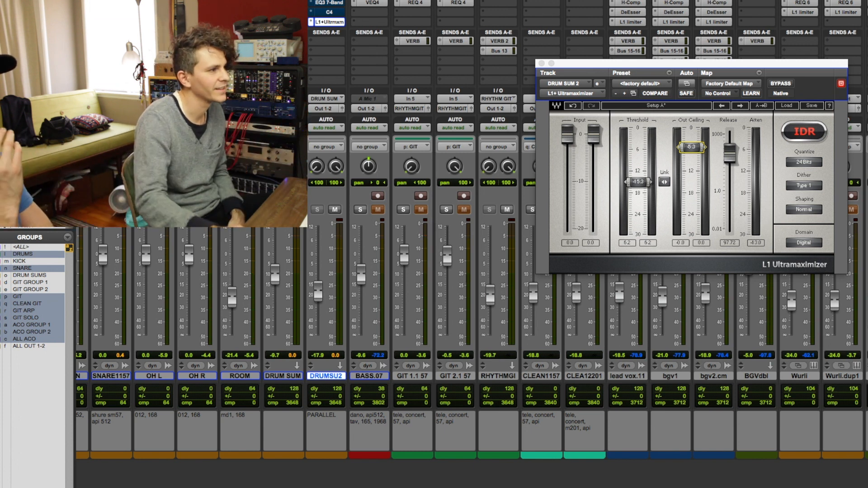
click(542, 63)
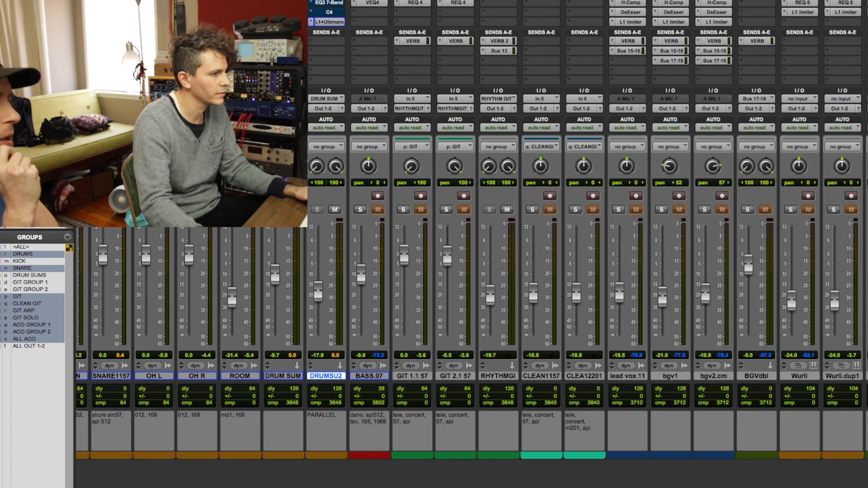
- Start playback and solo the BASS.07 track
scroll(502, 297, right, 10)
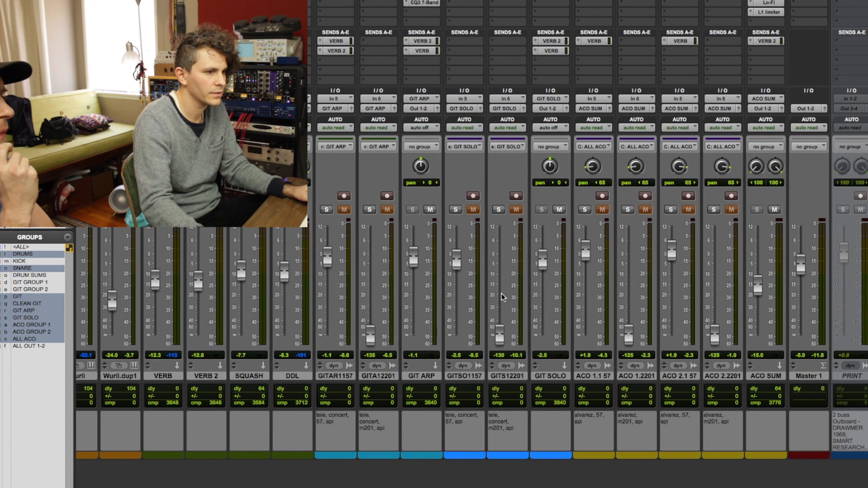
scroll(501, 297, left, 10)
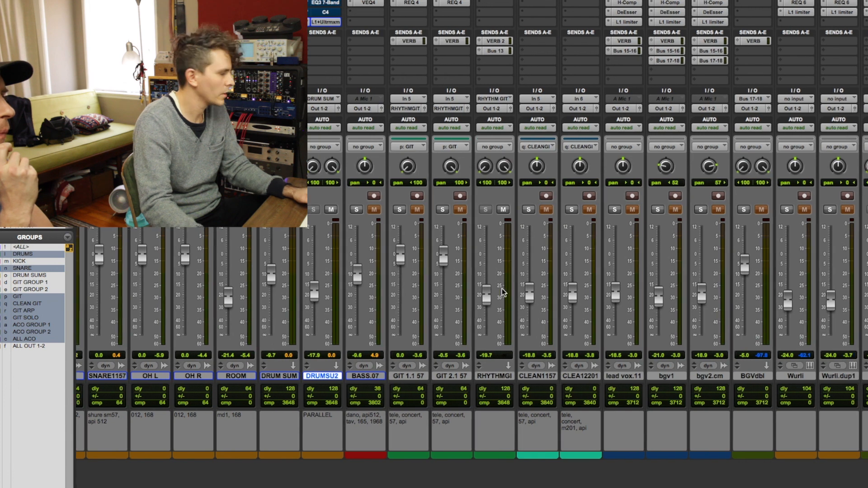
key(space)
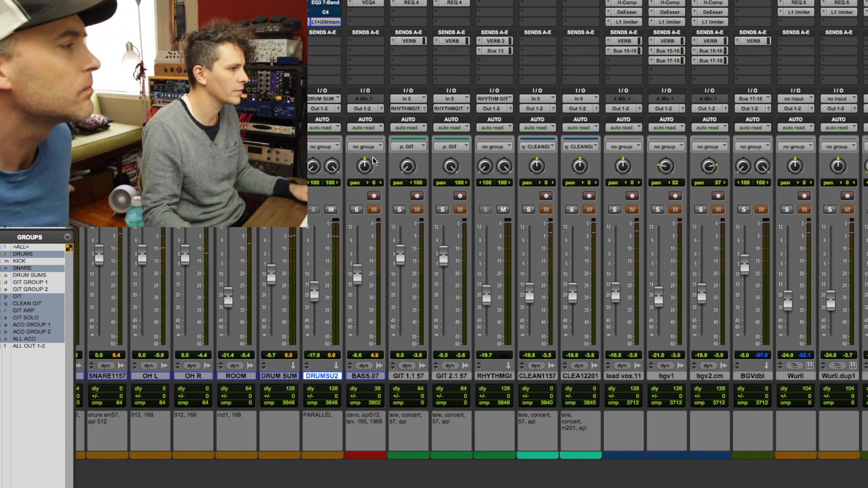
click(357, 210)
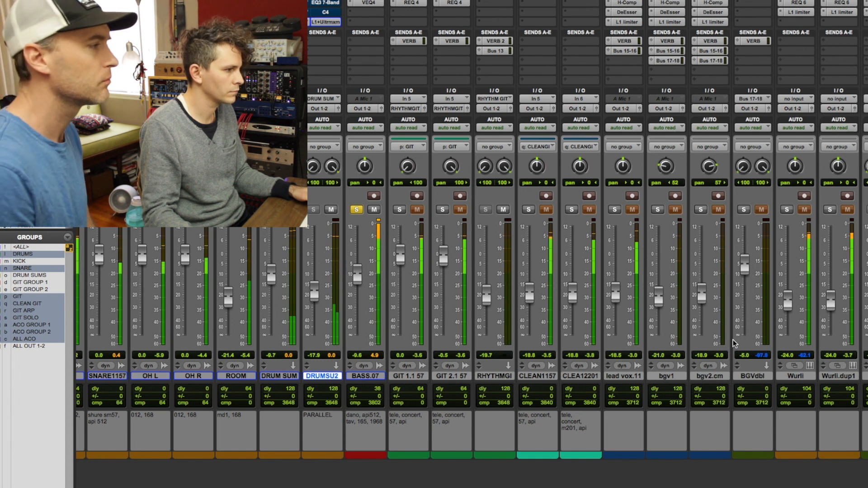
- Lower the output of the VEQ4 on BASS.07 and raise that track's fader to about -3.6 dB
click(366, 1)
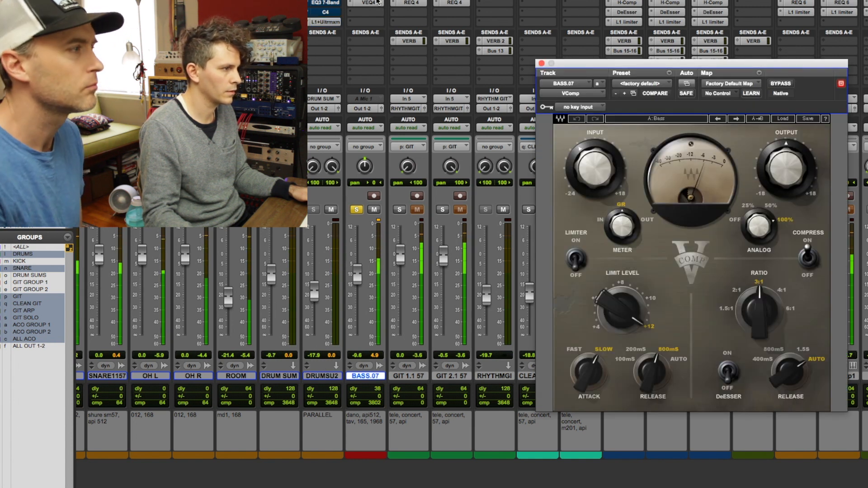
click(377, 2)
click(377, 3)
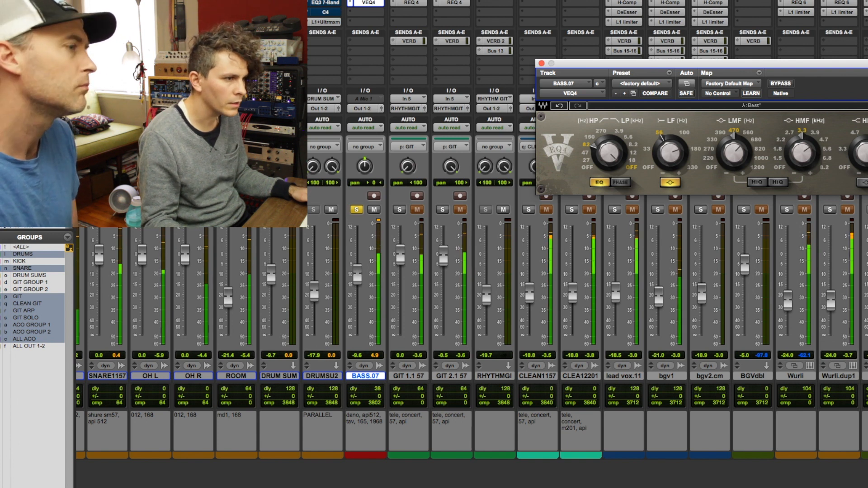
drag(863, 78, 742, 129)
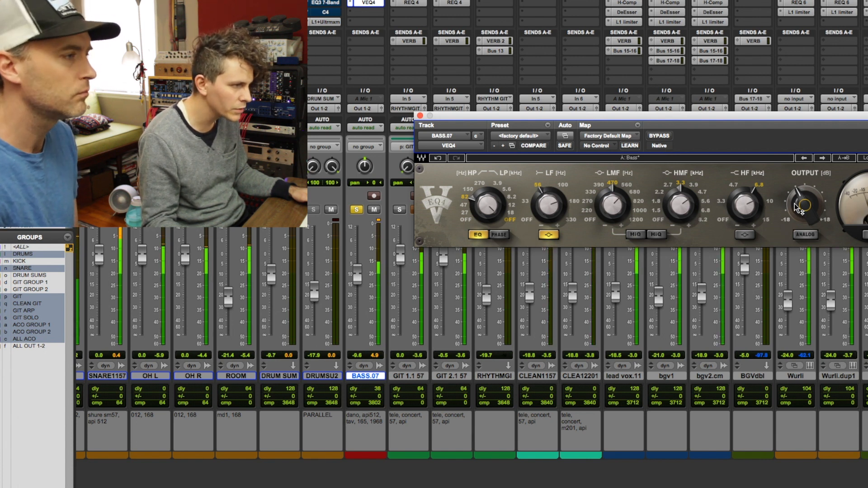
mouse_move(798, 205)
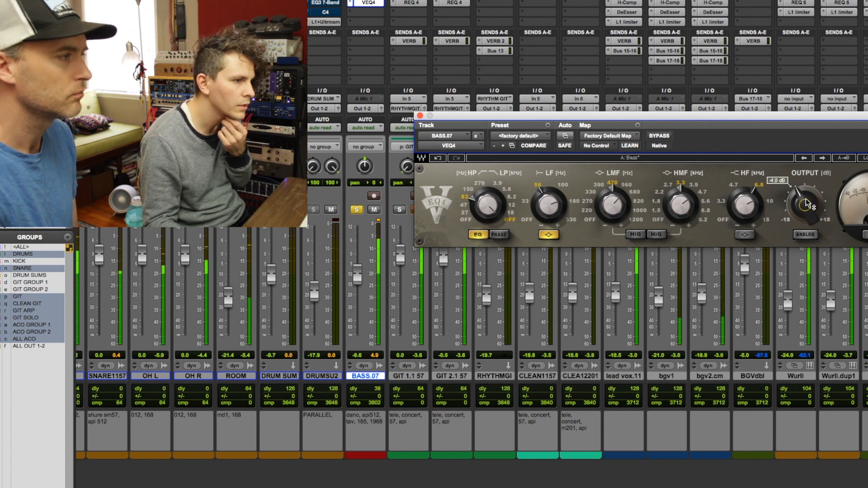
drag(790, 185, 790, 186)
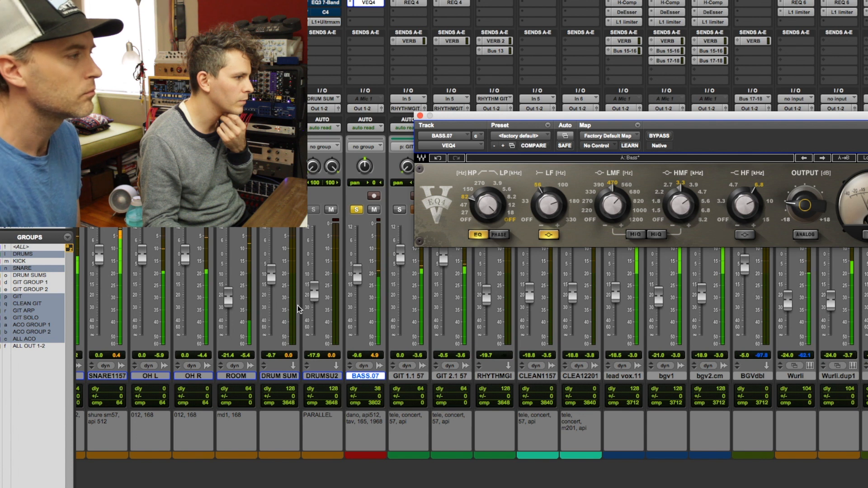
drag(360, 270, 361, 256)
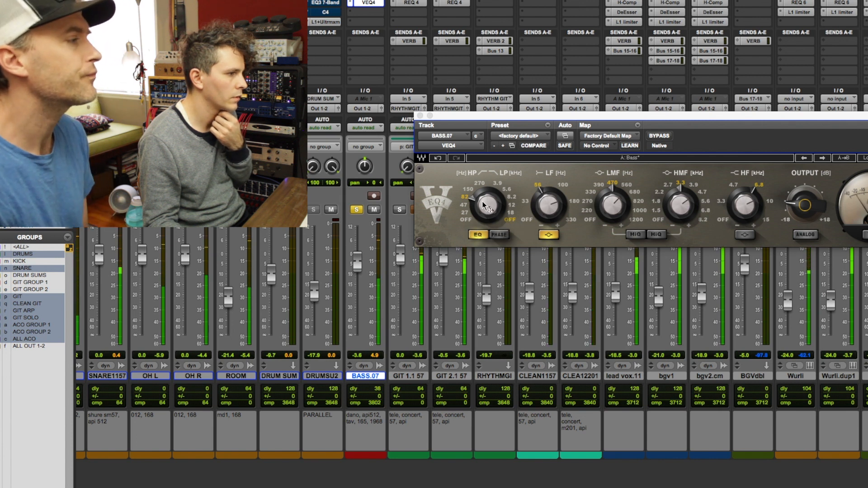
- Audition the low-pass filter of the bass VEQ4 at 5.6 kHz and switch it back off
drag(484, 205, 485, 217)
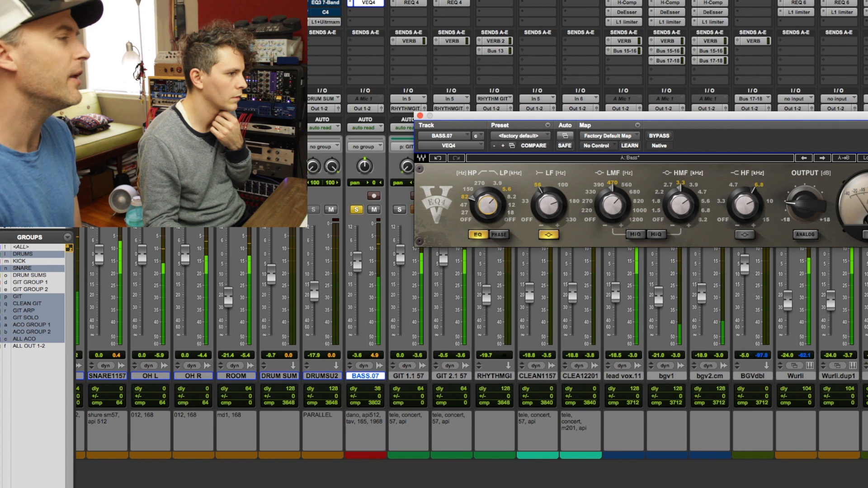
drag(485, 217, 484, 206)
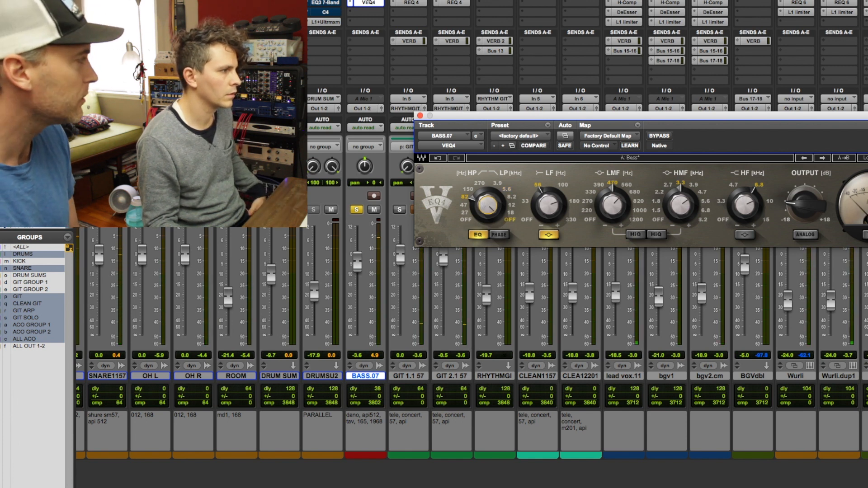
- Audition the fast attack of the VComp on BASS.07 and return it to slow
click(367, 0)
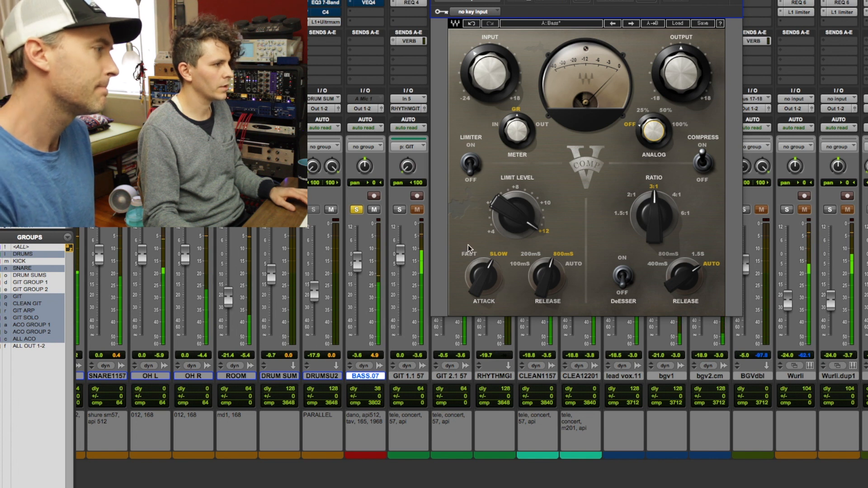
key(ctrl+alt+super+w)
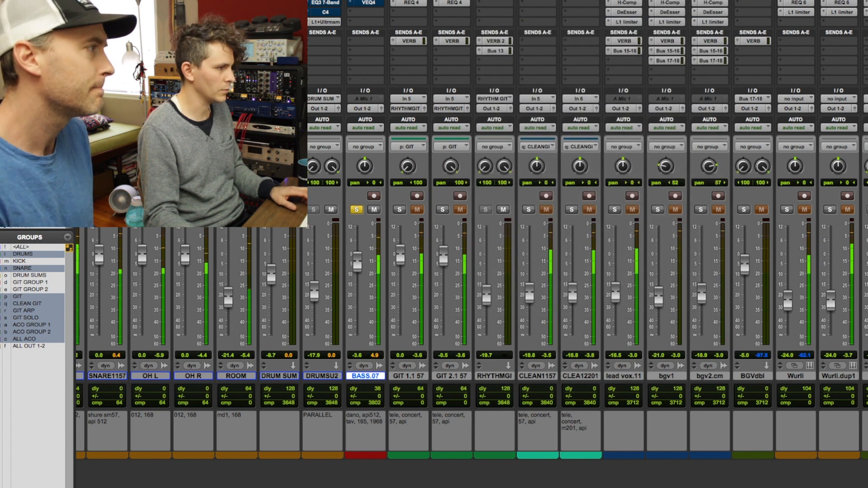
key(ctrl+alt+super+w)
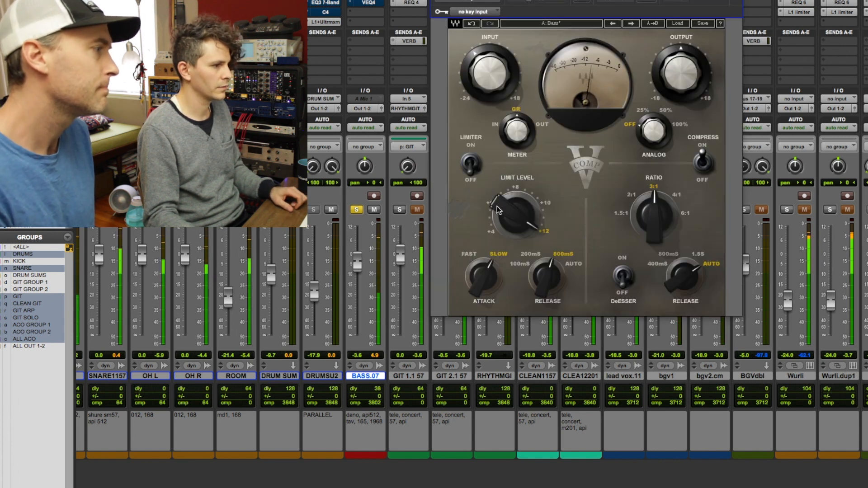
click(470, 255)
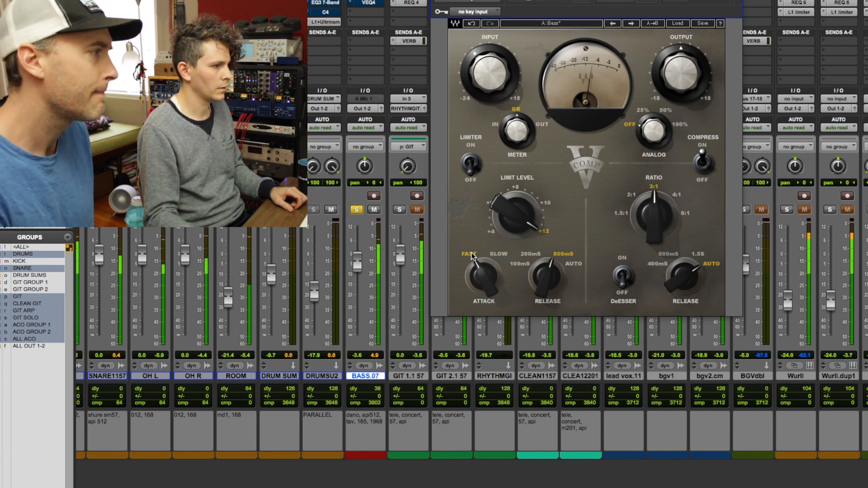
click(493, 255)
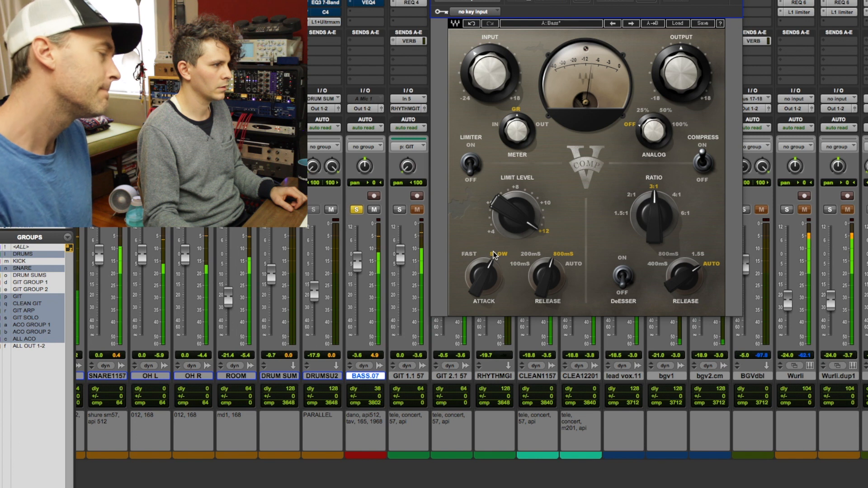
- Move the VEQ4 and PSA-1 one insert slot down on BASS.07 and insert an EQ3 7-Band on the track
drag(374, 5, 374, 13)
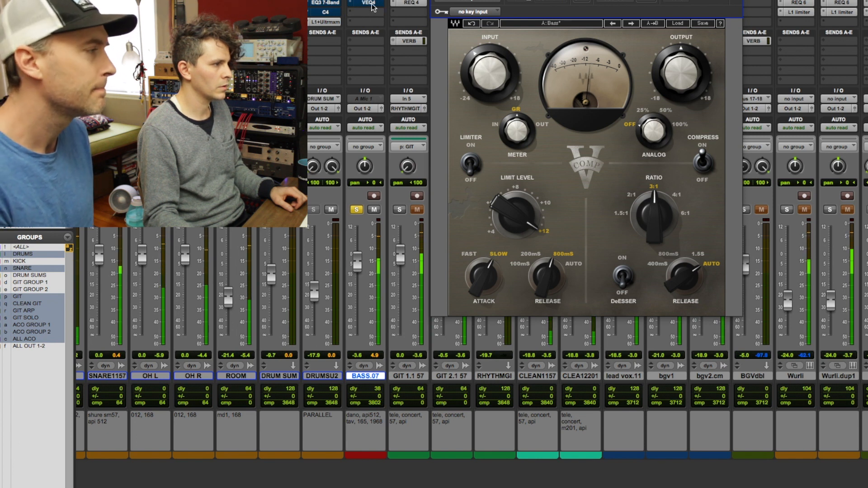
drag(374, 0, 373, 1)
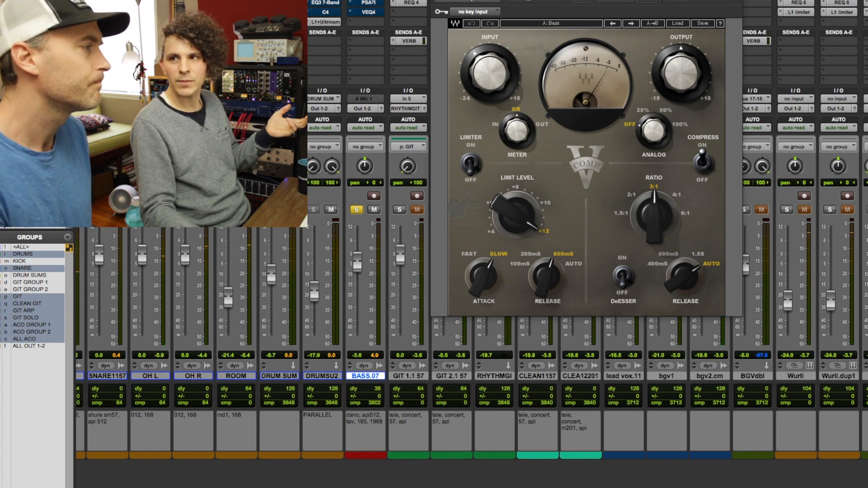
click(369, 10)
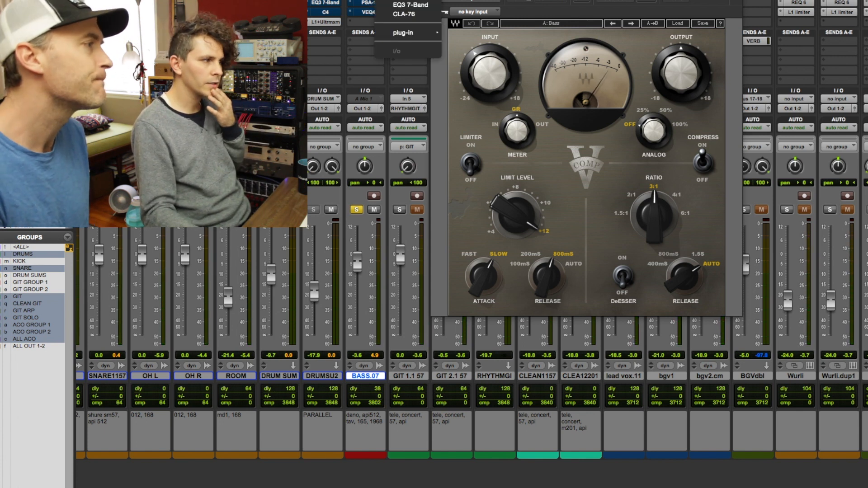
click(398, 5)
- Enable the low-pass filter of the bass EQ3 7-Band and set it to 18 dB/oct at about 2.49 kHz
click(571, 97)
drag(557, 83, 556, 68)
drag(519, 117, 510, 156)
drag(553, 84, 530, 97)
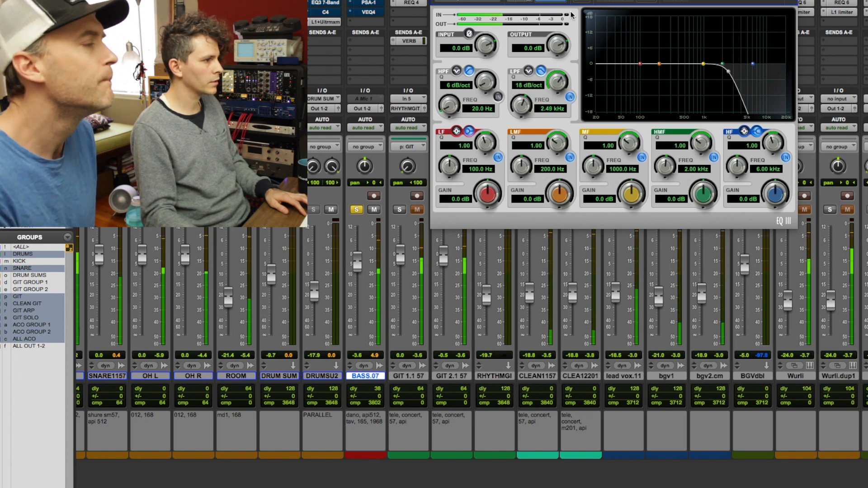
- Check the VComp on BASS.07, and cut the EQ3's low-mid band by about 1.5 dB at 177.5 Hz
click(366, 1)
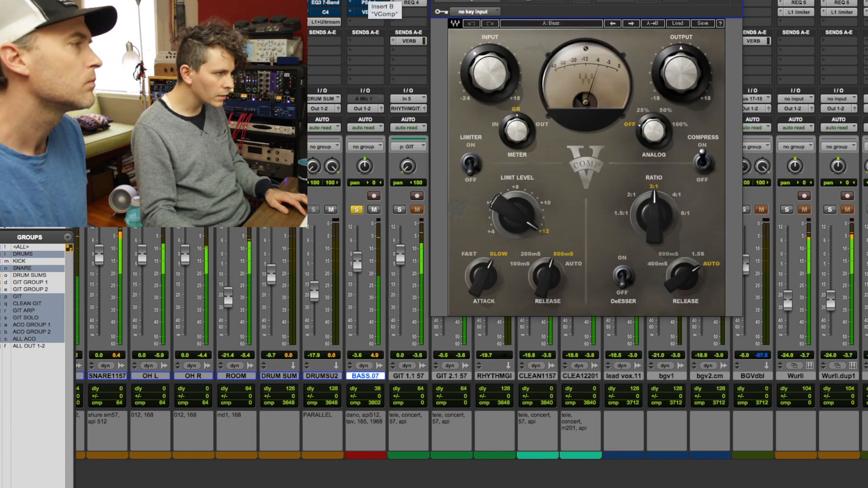
click(371, 2)
mouse_move(653, 57)
mouse_down()
mouse_move(655, 28)
mouse_move(658, 38)
mouse_move(691, 23)
mouse_move(657, 23)
mouse_move(656, 70)
mouse_up()
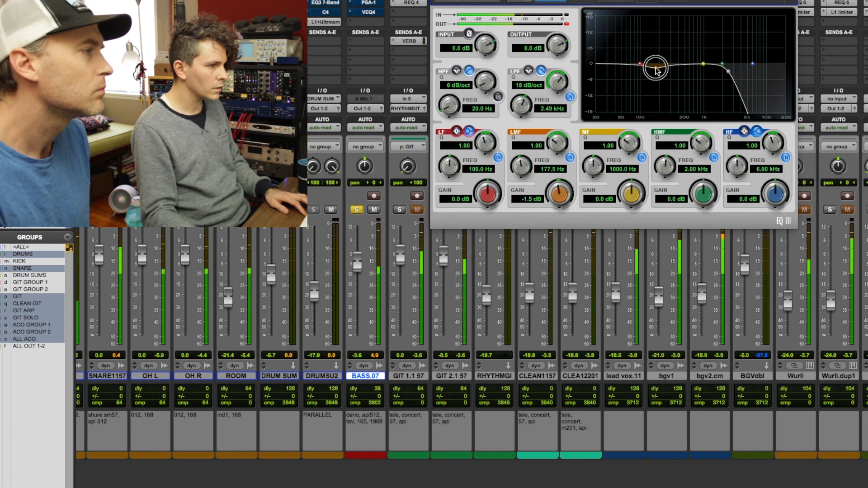
- Boost the EQ3's low band as a peak by about 1.8 dB at 78.6 Hz and add a 24 dB/oct high-pass at 42.9 Hz
click(468, 131)
drag(489, 193, 491, 182)
mouse_move(449, 164)
mouse_down()
mouse_move(445, 175)
mouse_move(478, 180)
mouse_move(451, 166)
mouse_move(453, 155)
mouse_up()
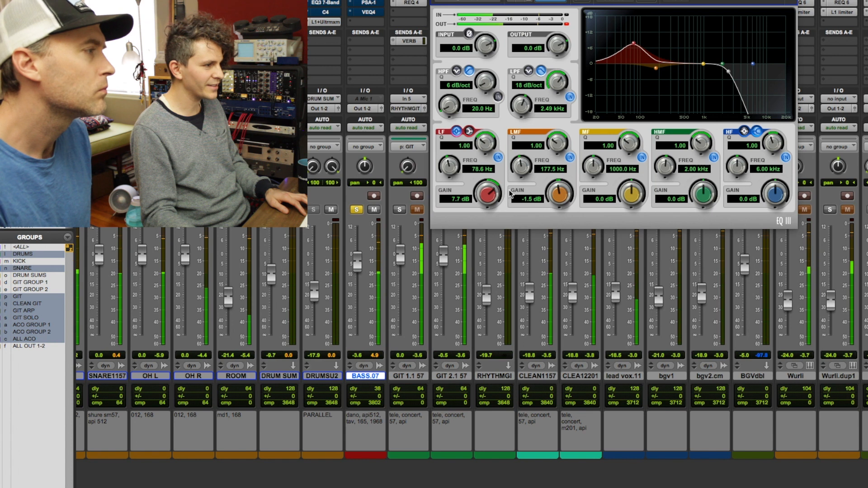
drag(487, 195, 495, 212)
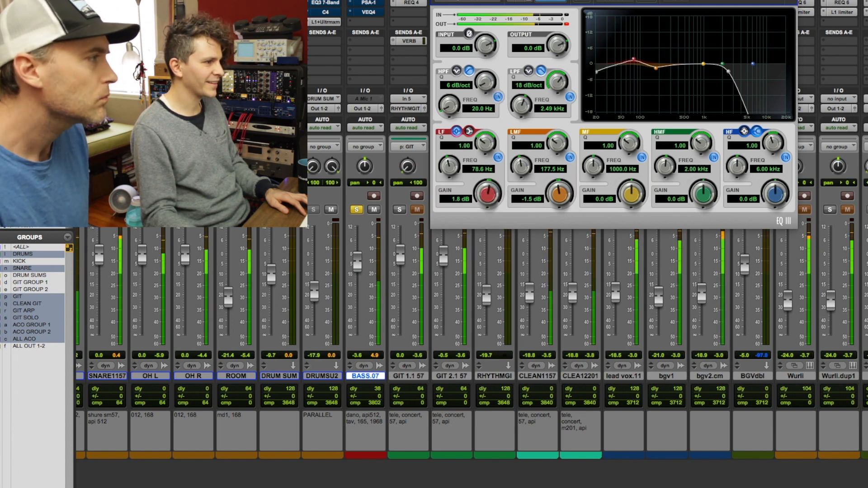
drag(486, 82, 491, 2)
drag(453, 99, 457, 82)
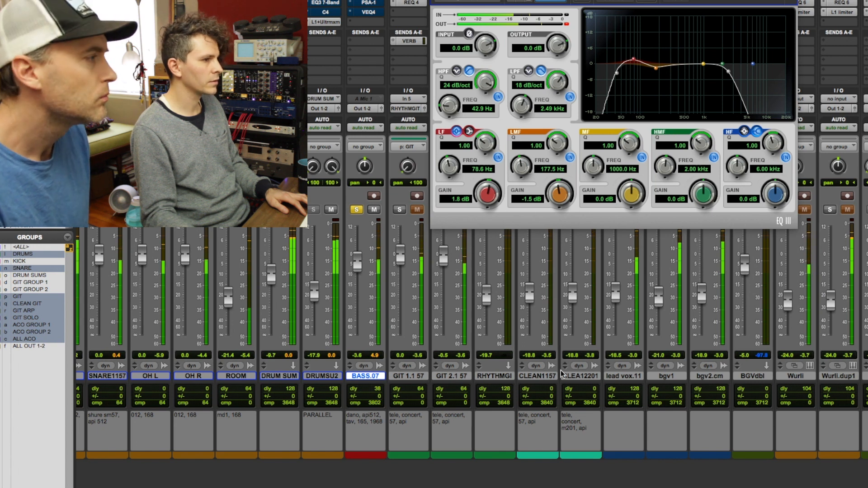
- Lower the BASS.07 fader to about -4.6 dB and retune the EQ3's low-pass filter to about 2.22 kHz
drag(363, 265, 363, 268)
drag(526, 99, 526, 102)
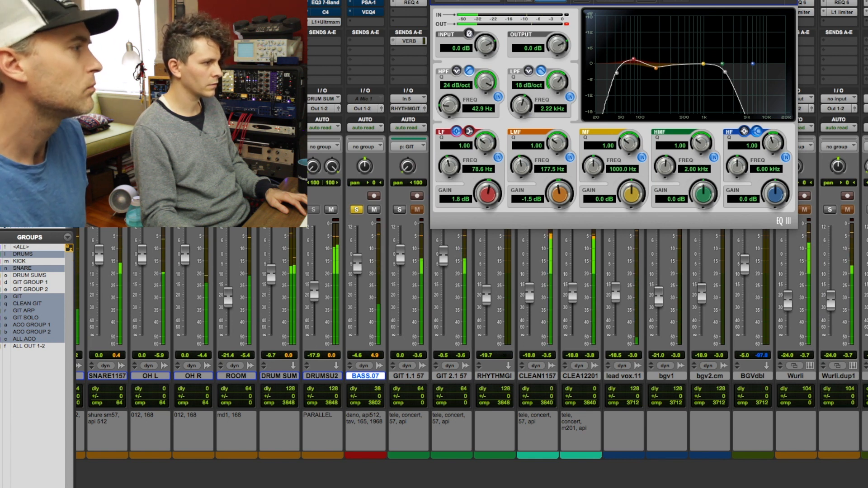
- Review the bass VComp, and adjust the Level and Buzz of the SansAmp PSA-1 on BASS.07
click(367, 2)
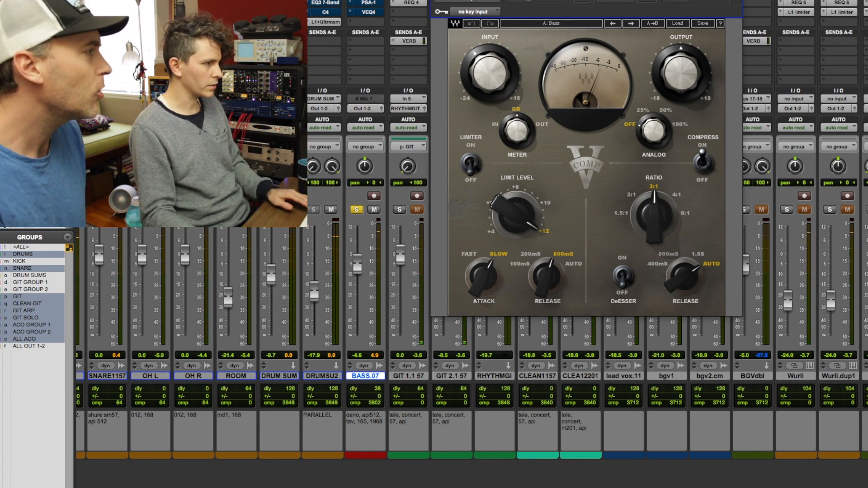
click(374, 4)
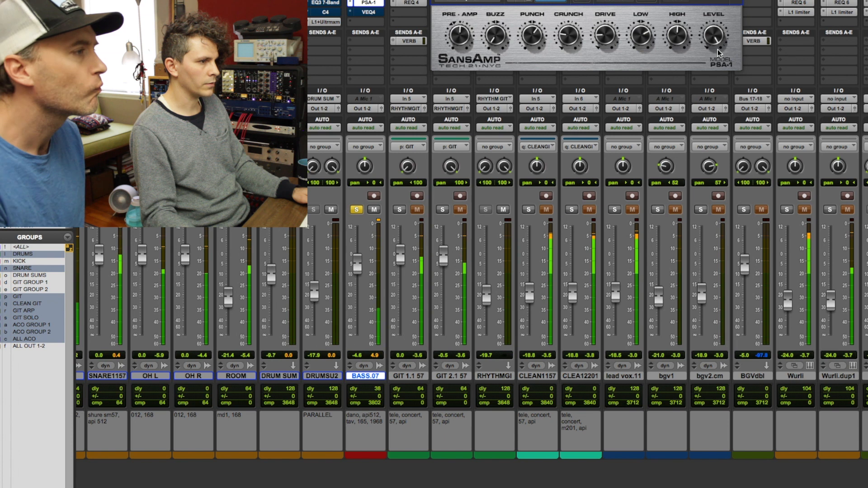
click(710, 49)
drag(710, 49, 710, 64)
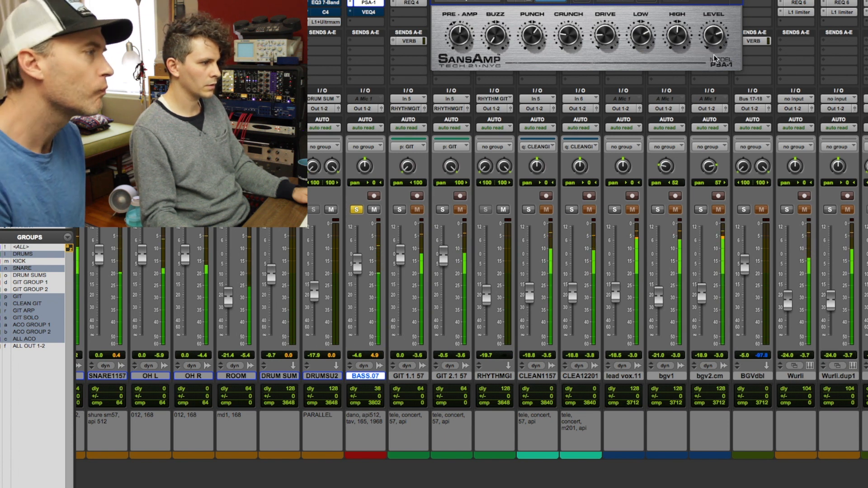
drag(708, 32, 709, 28)
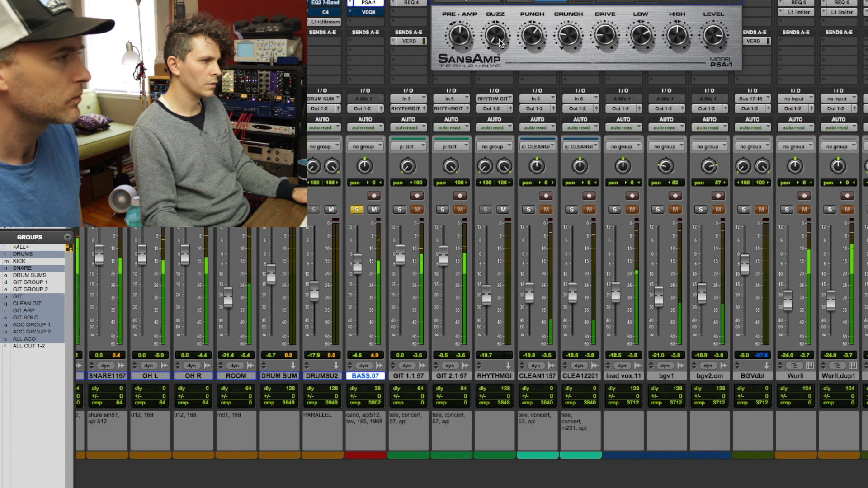
drag(499, 36, 504, 6)
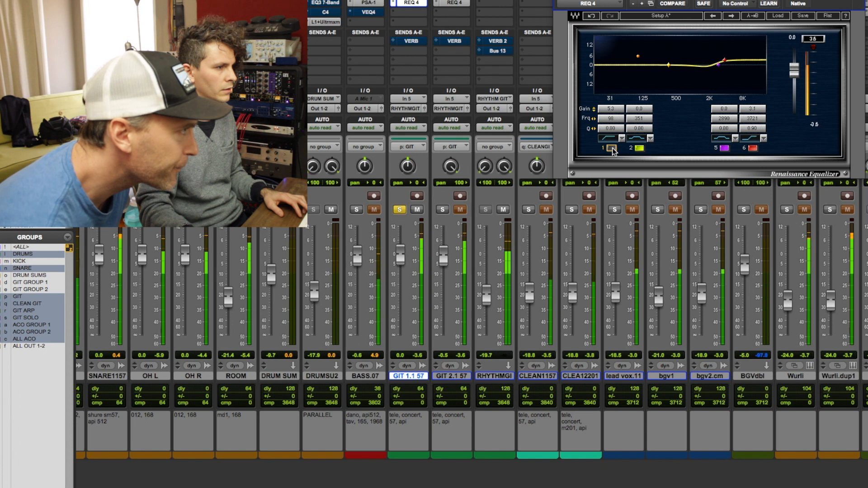
- Enable band 1 of the REQ 4 on GIT 1.1 57, compare it as a low shelf, and set it to Hi-Pass
click(611, 148)
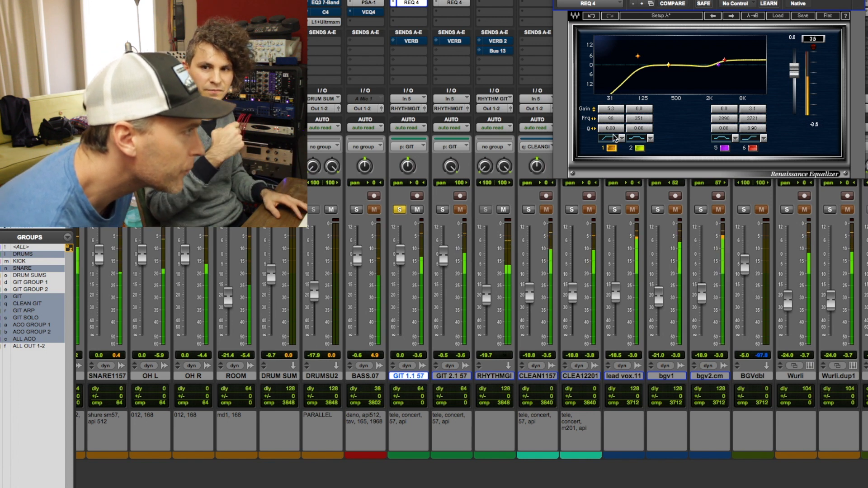
click(615, 137)
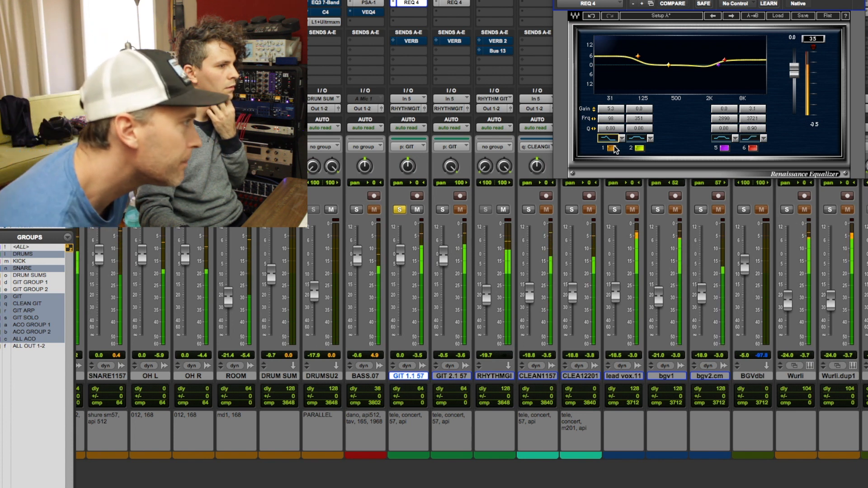
click(614, 143)
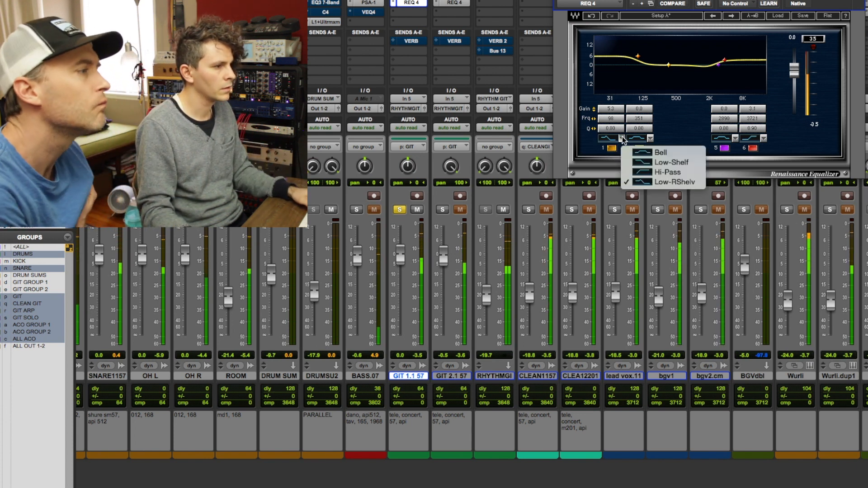
click(633, 171)
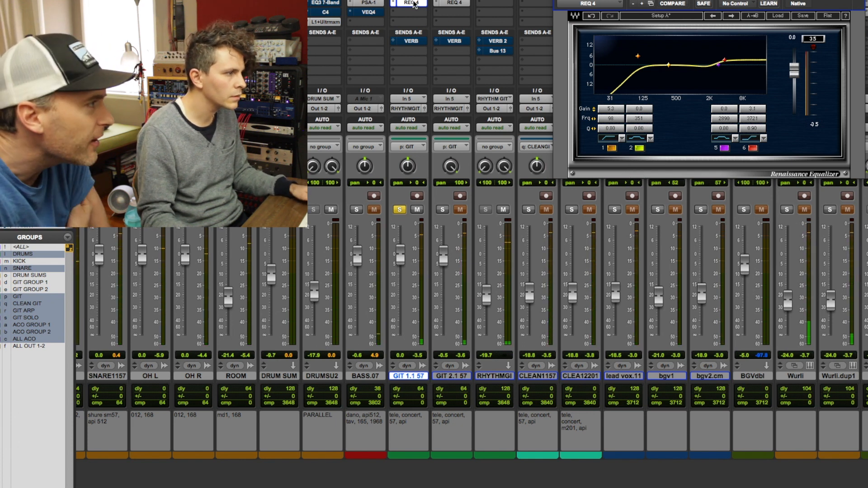
- Pan GIT 1.1 57 fully left and solo GIT 2.1 57 alongside it
click(455, 4)
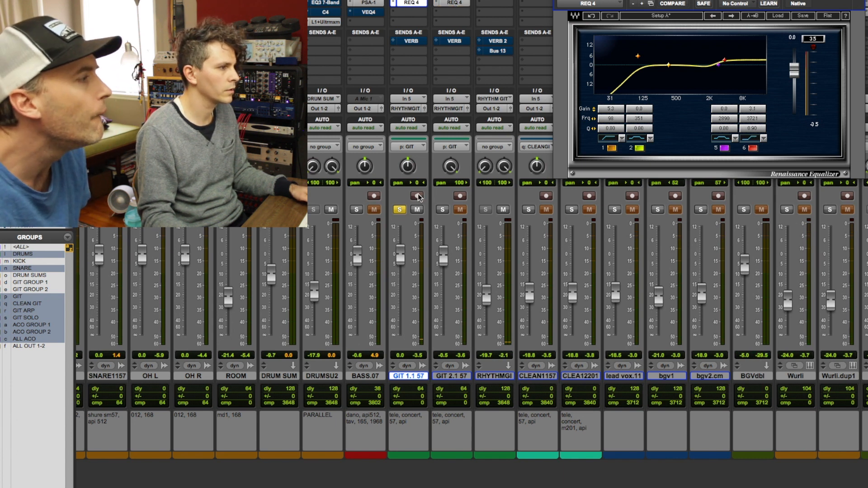
drag(408, 168, 383, 242)
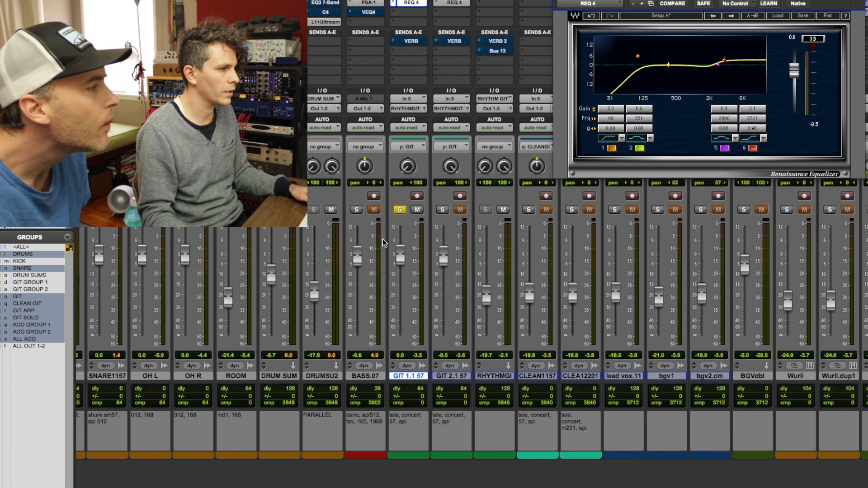
click(442, 210)
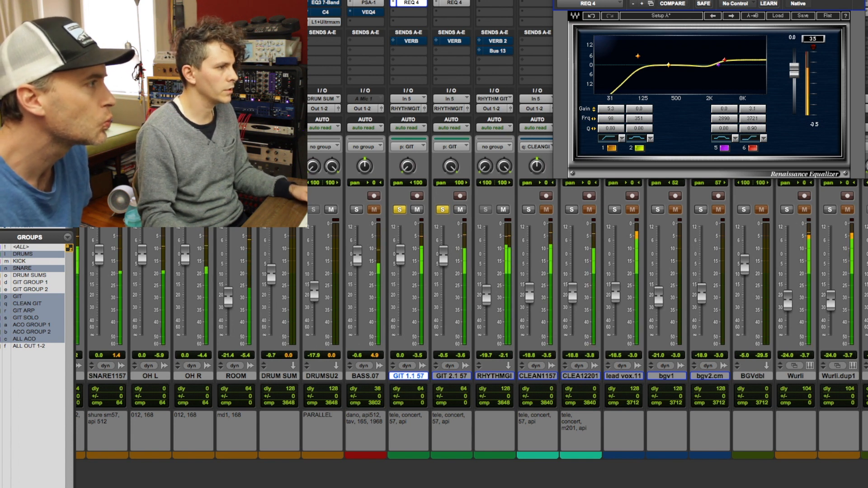
- Lower the L1 limiter's output ceiling on RHYTHM GIT to about -10.4 dB and raise that track's fader to about -6.8 dB
click(497, 1)
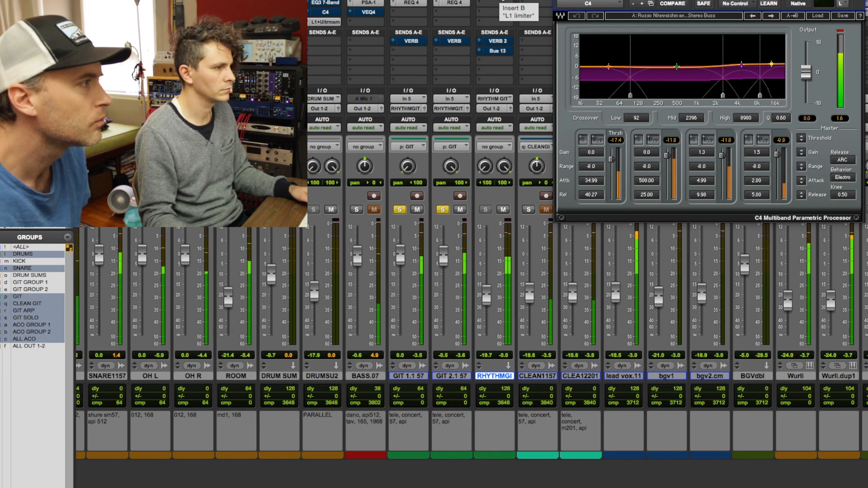
click(500, 2)
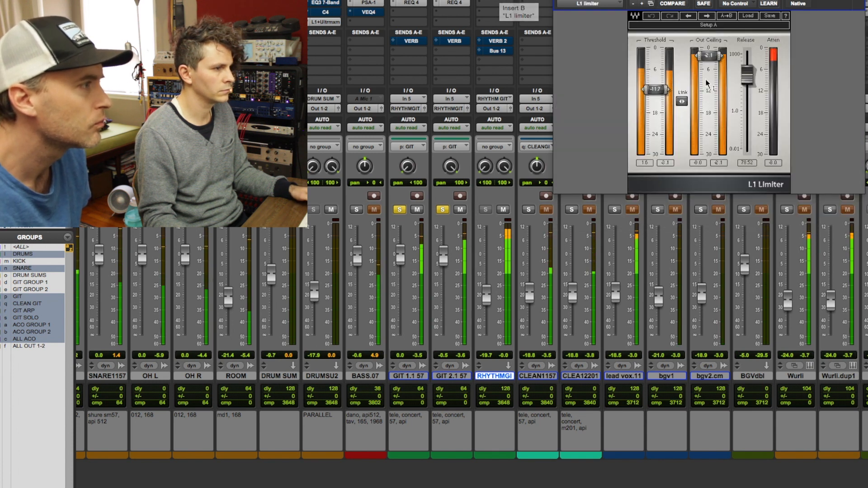
drag(709, 55, 709, 77)
drag(487, 294, 495, 277)
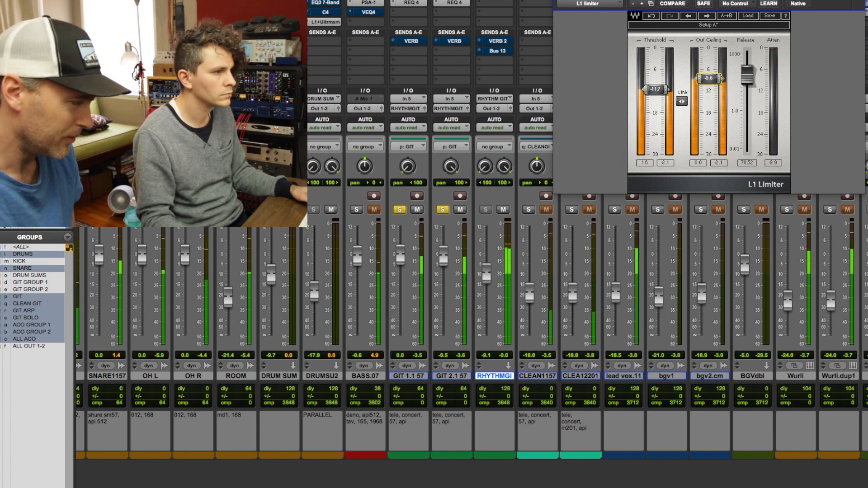
click(487, 267)
drag(488, 267, 487, 260)
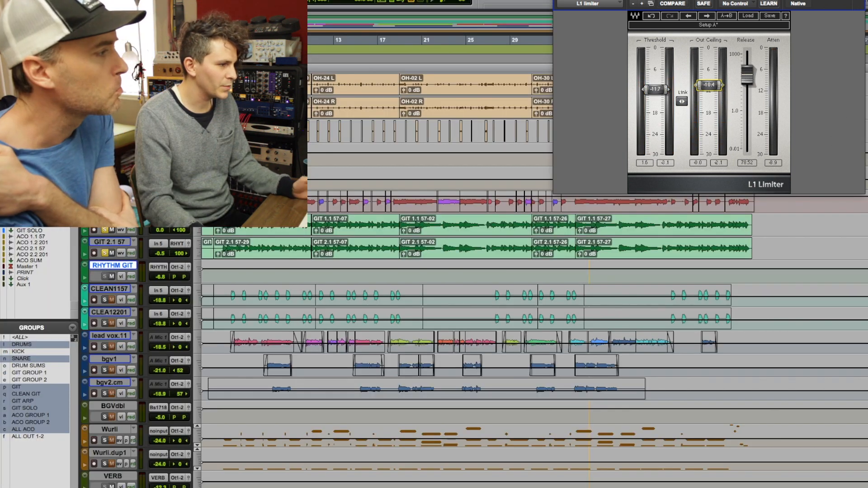
- Return to the mixer and complete the GIT 1.1 57 track comment as "tele, concert, 57, api 512C"
key(super+equal)
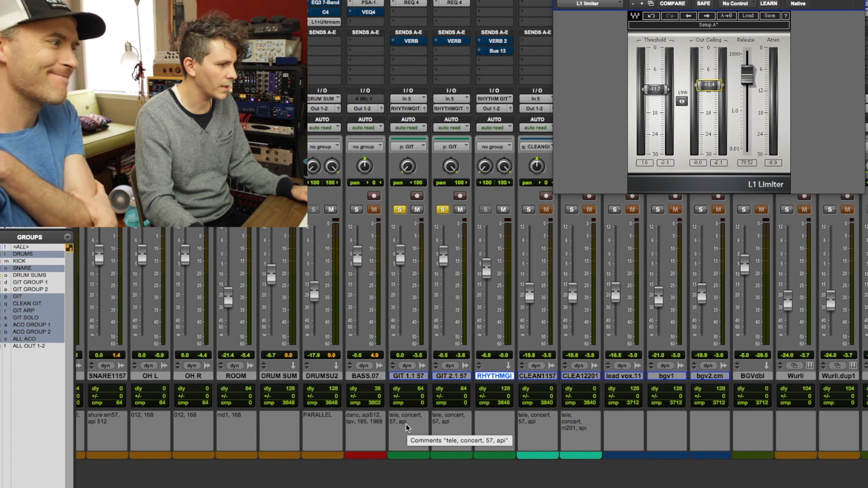
click(421, 431)
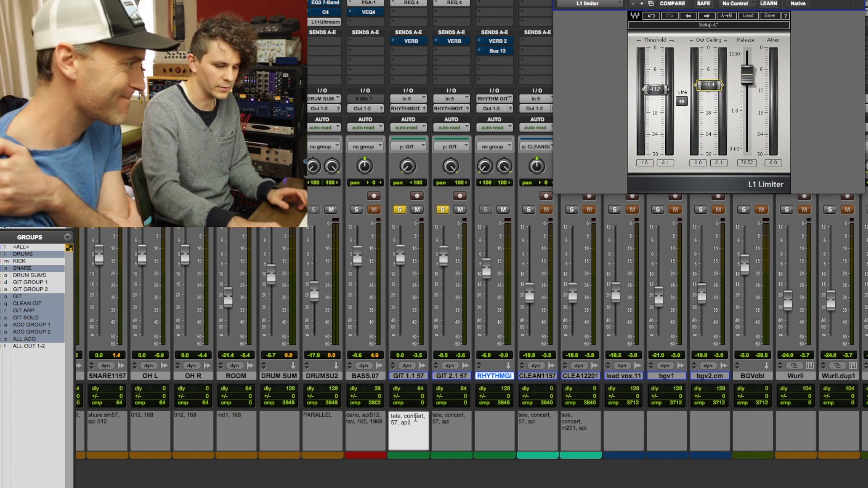
text(512)
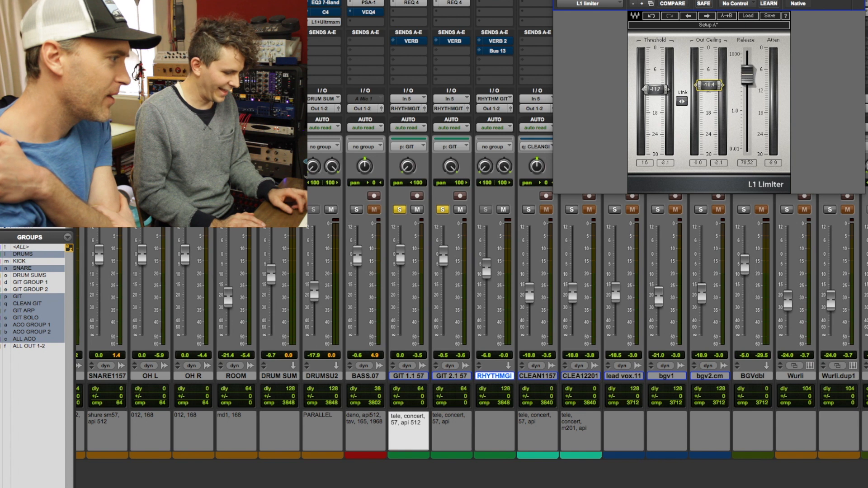
text(C)
key(Tab)
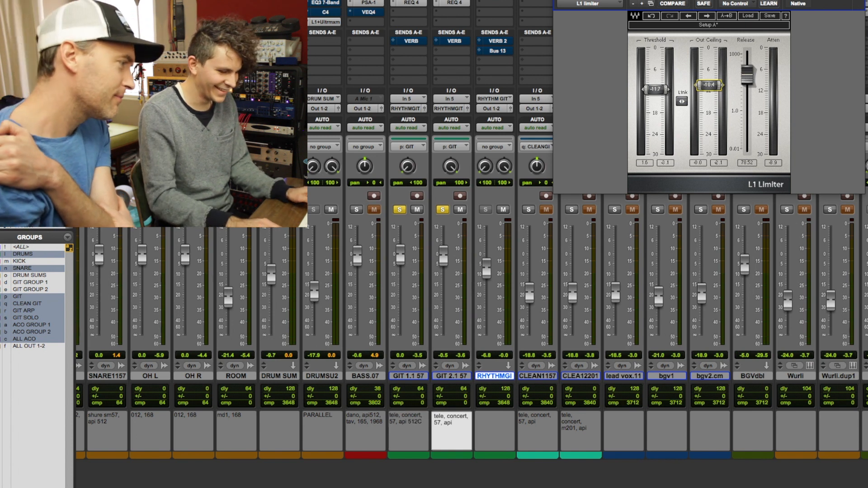
- Complete the GIT 2.1 57 track comment as "tele, concert, 57, api 512C" and close the L1 limiter window
text(512C)
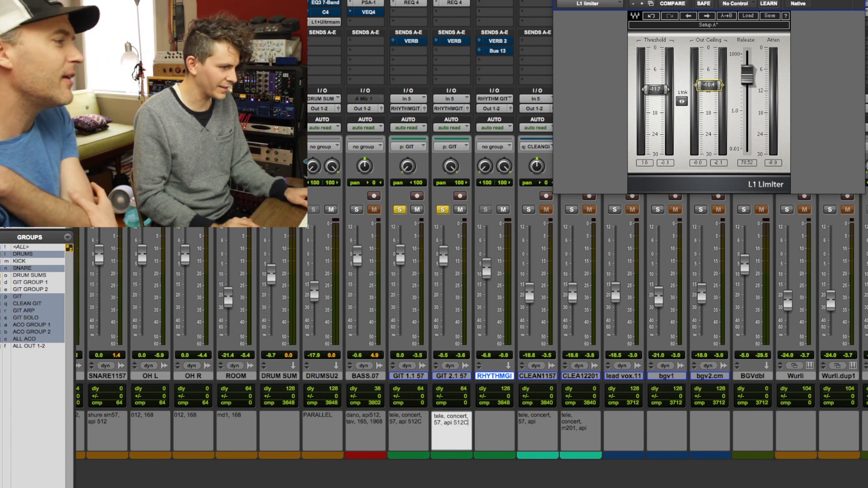
key(Tab)
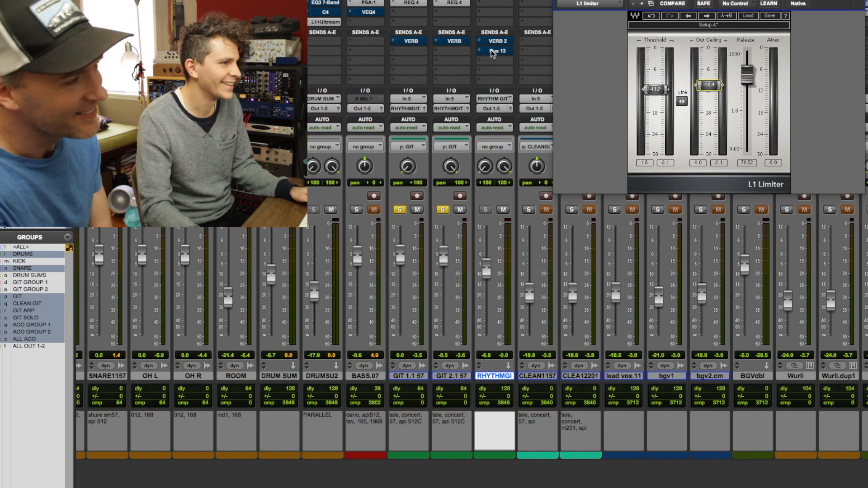
key(super+w)
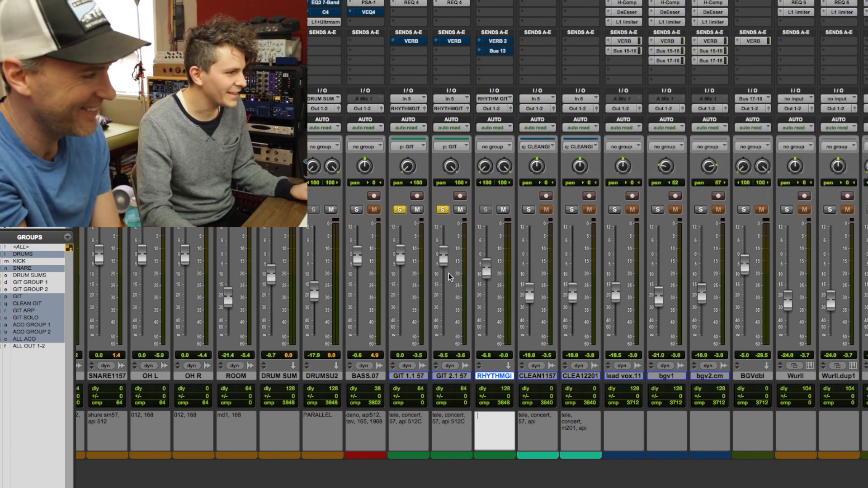
- Adjust the VComp's output, input and attack on CLEAN GIT 1.2 201 and raise that track's fader to -5.4 dB
scroll(451, 273, right, 5)
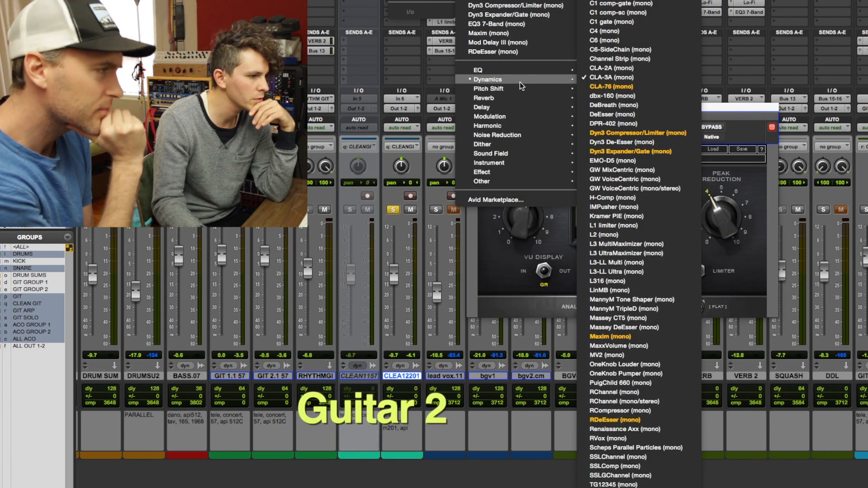
mouse_move(519, 86)
key(Escape)
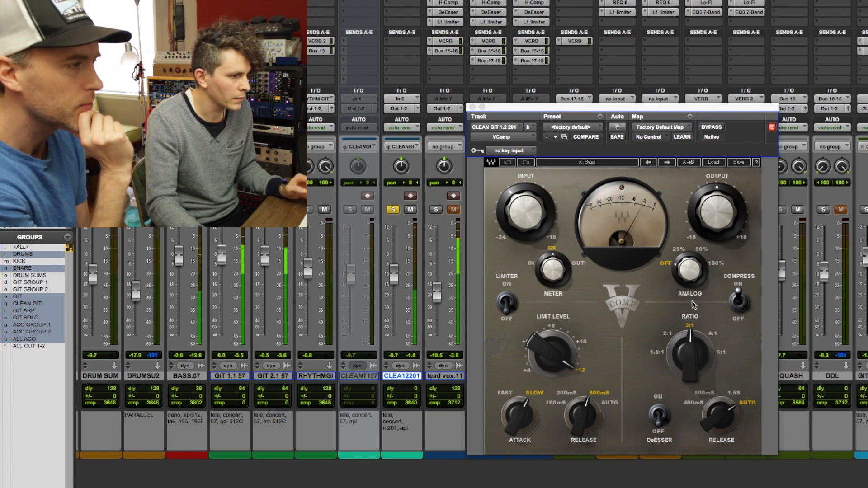
drag(713, 202, 713, 224)
drag(530, 212, 530, 226)
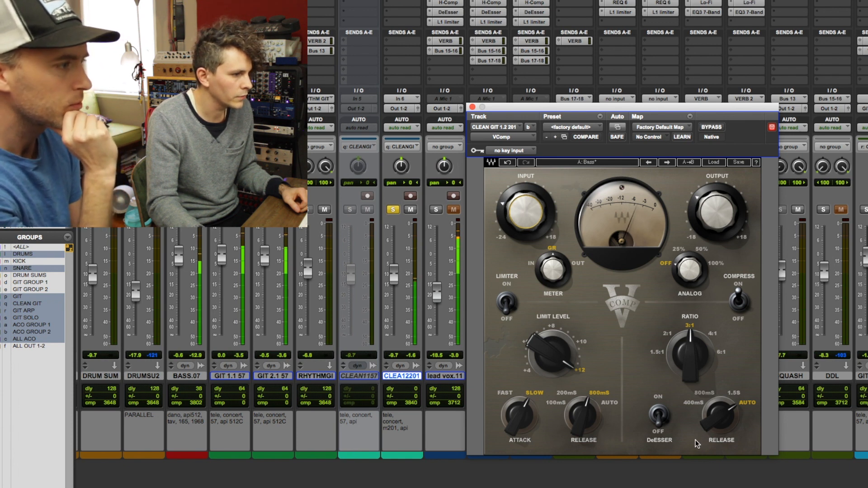
mouse_move(393, 273)
mouse_down()
mouse_move(399, 258)
mouse_move(398, 268)
mouse_up()
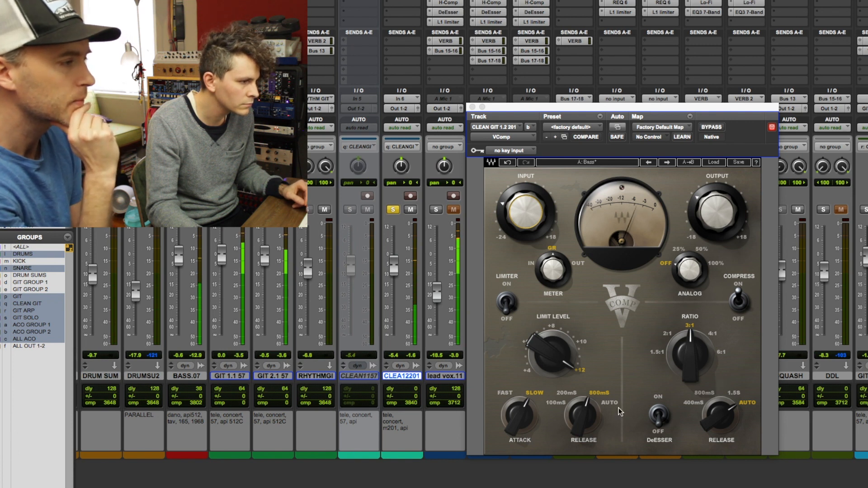
click(505, 394)
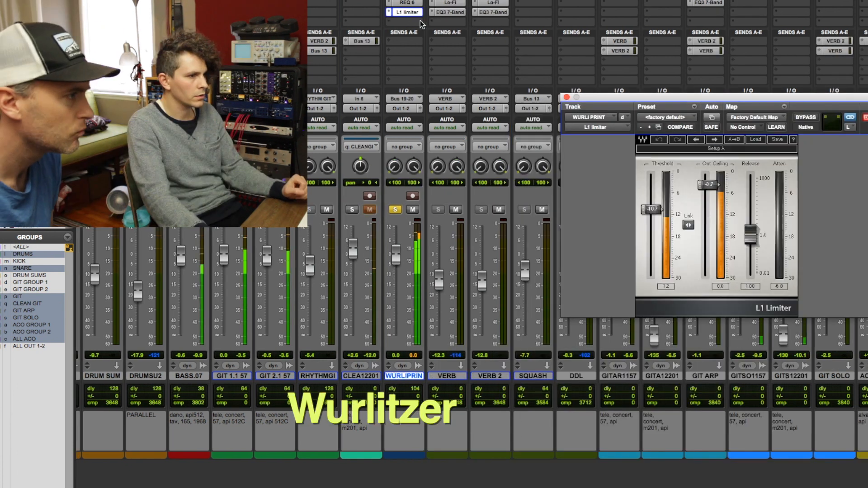
- Set the L1 limiter's threshold on WURLI PRINT to -12.5 dB and narrow the track's stereo panning to 46 left and 46 right
drag(651, 209, 654, 218)
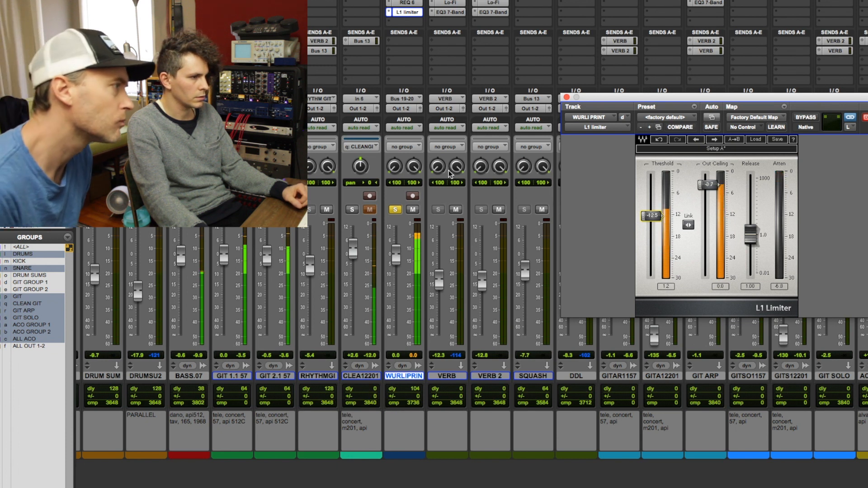
drag(396, 171, 415, 268)
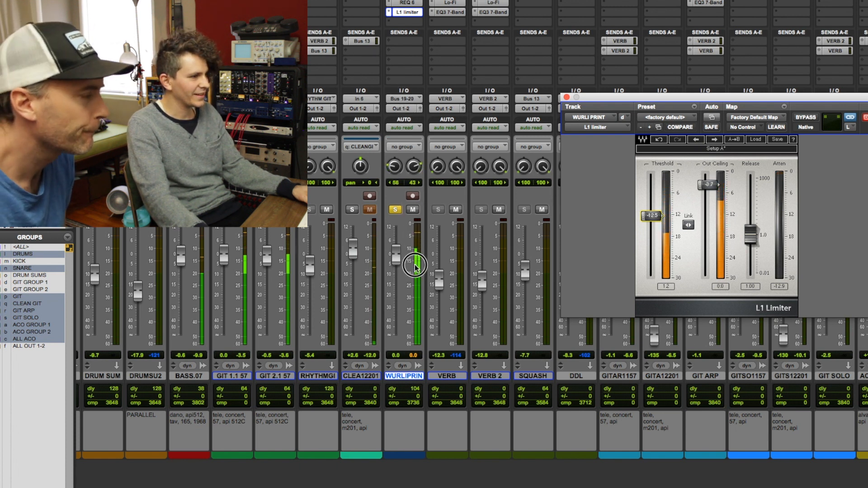
drag(394, 166, 412, 161)
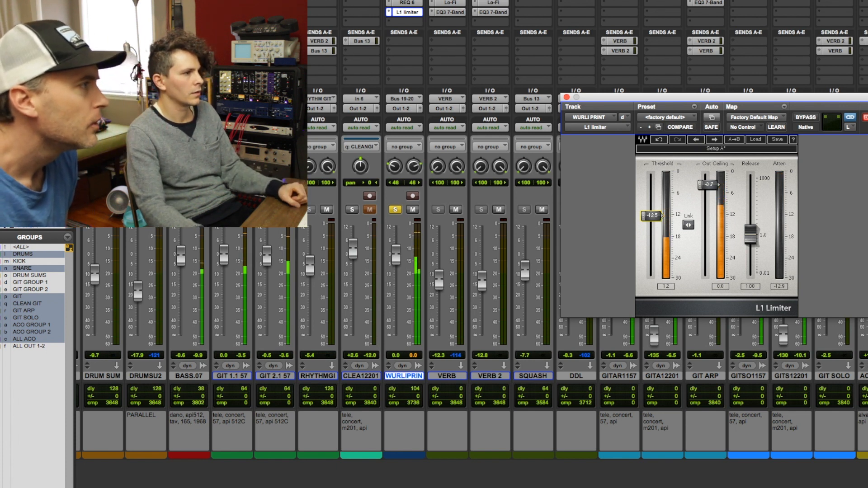
- Raise the band 1 frequency of the REQ 6 on WURLI PRINT to 123 Hz
click(407, 1)
click(407, 2)
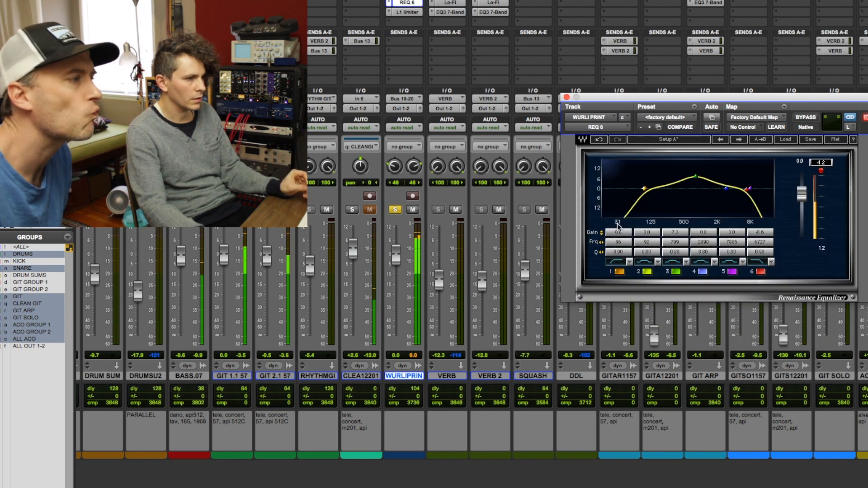
drag(618, 241, 618, 238)
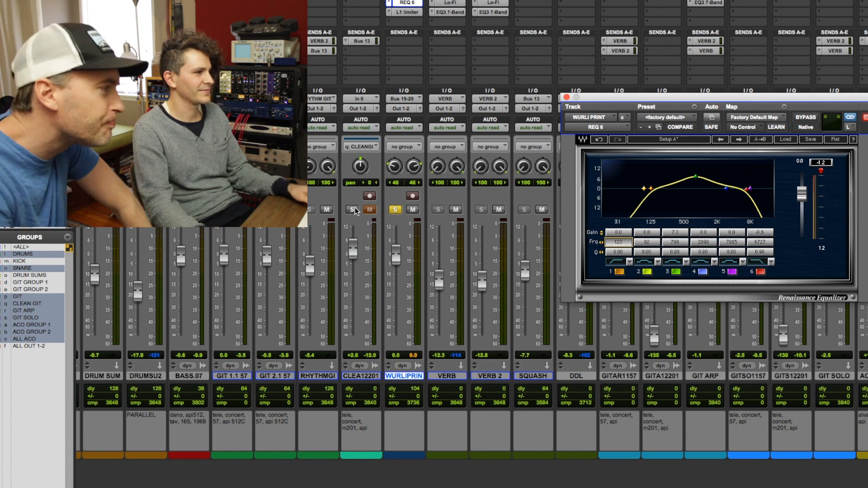
- Solo the clean guitar track CLEA12201 alongside the Wurlitzer and play the mix
click(352, 210)
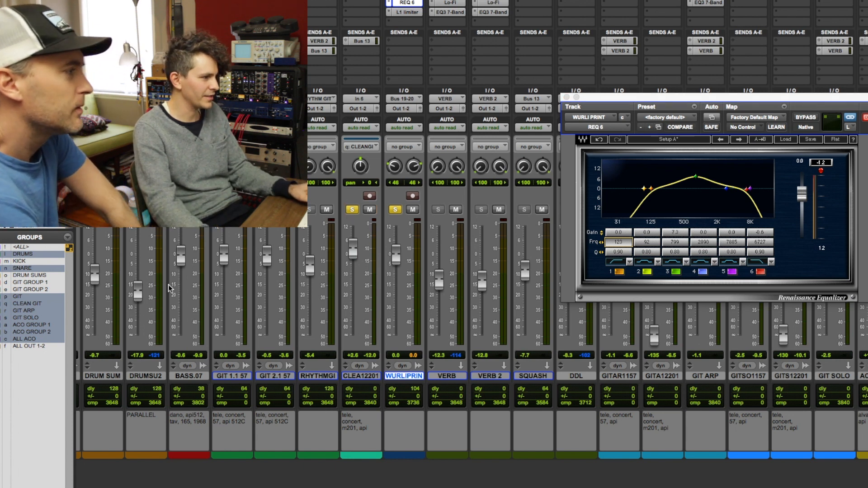
scroll(169, 288, left, 4)
key(space)
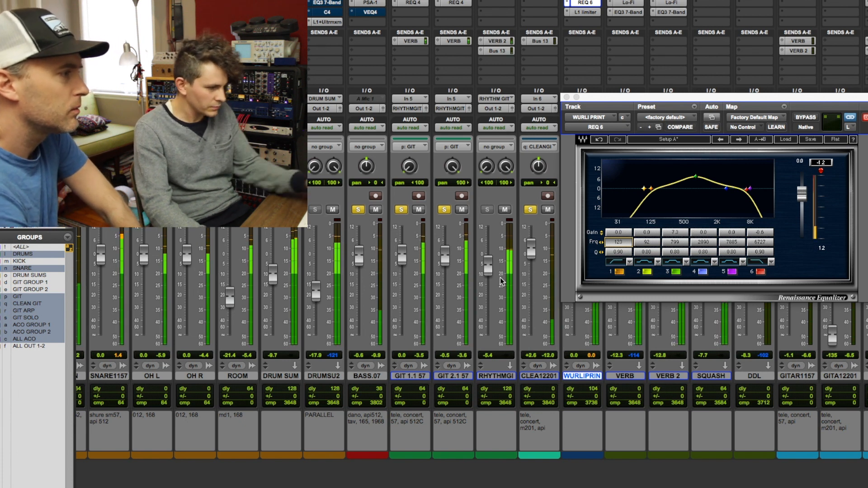
- Lower the L1 limiter's output ceiling on WURLI PRINT to about -6.5 dB and set that track's fader to -8.1 dB
click(567, 97)
drag(576, 253, 582, 283)
click(586, 13)
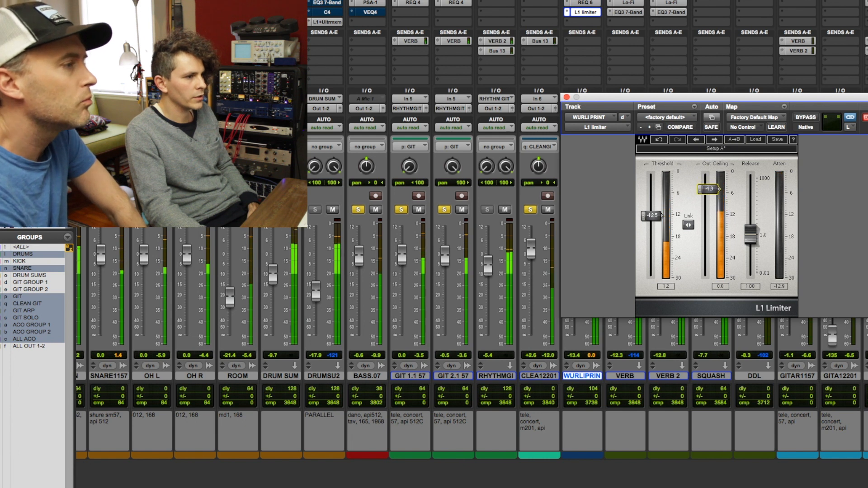
click(566, 97)
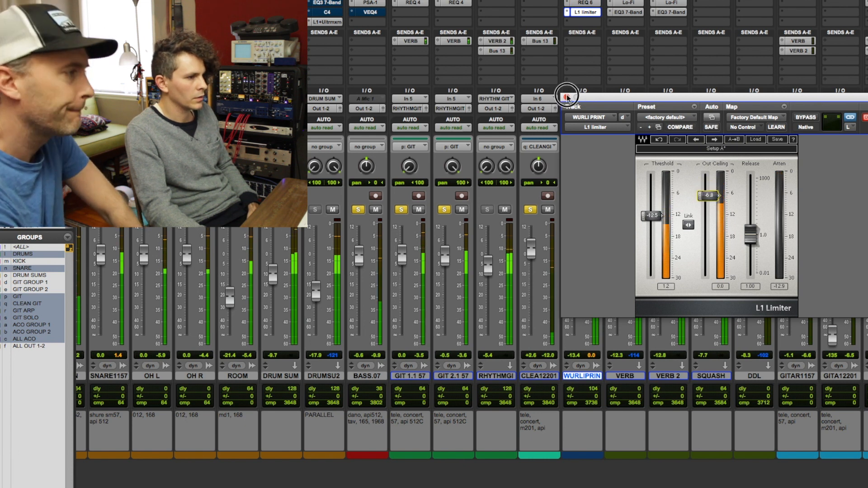
drag(574, 281, 578, 266)
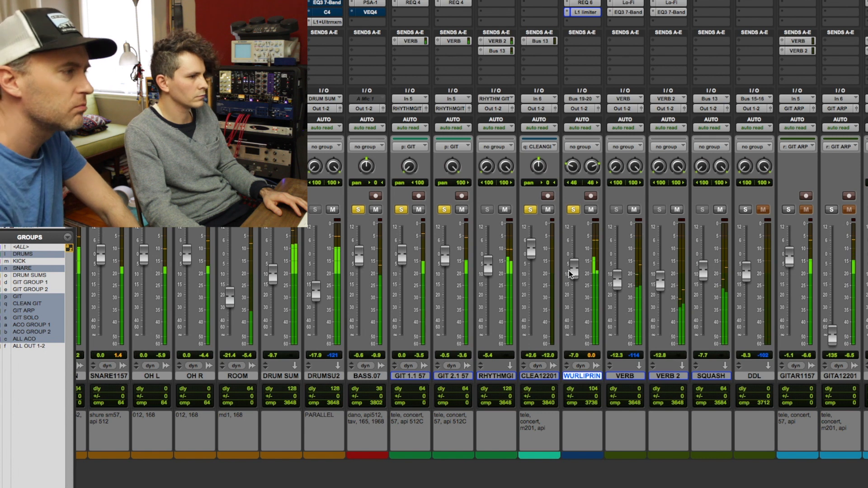
drag(577, 277, 576, 281)
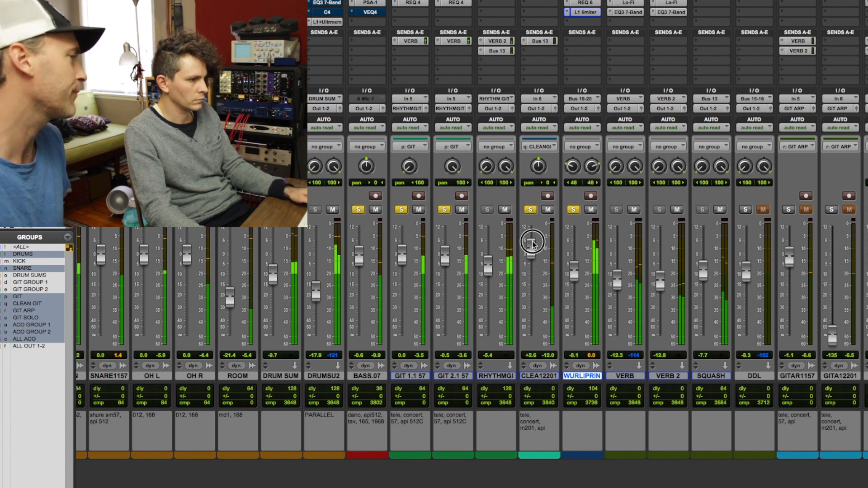
- Raise the clean guitar track CLEA12201 to about +4.8 dB and pan it 37 left
drag(533, 246, 533, 245)
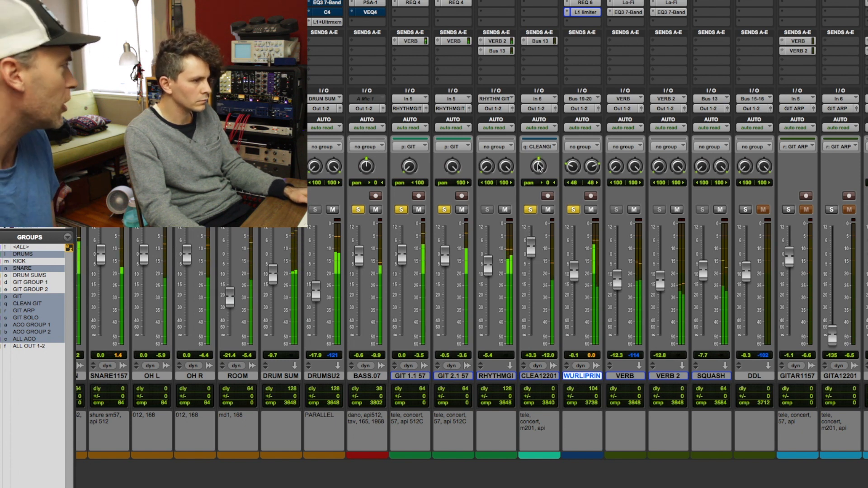
drag(538, 167, 525, 226)
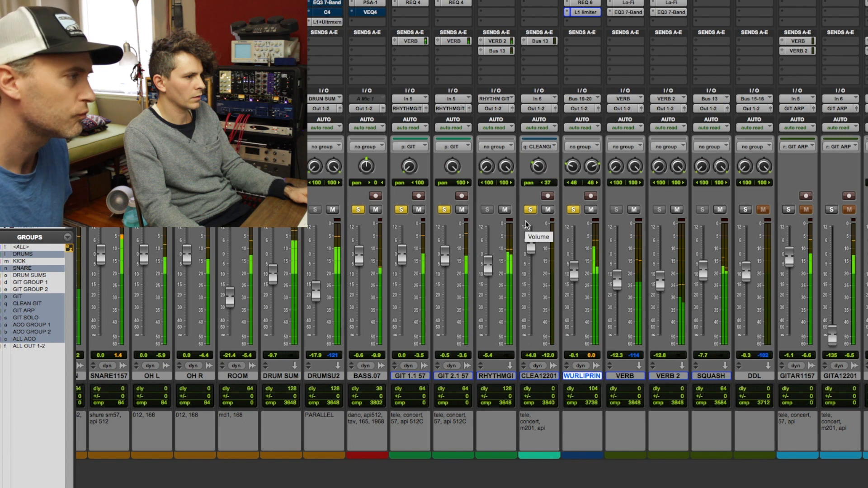
- Adjust the Drive of the GTR Amp on WURLI PRINT and rebalance that track's fader
scroll(805, 274, right, 6)
scroll(805, 274, left, 1)
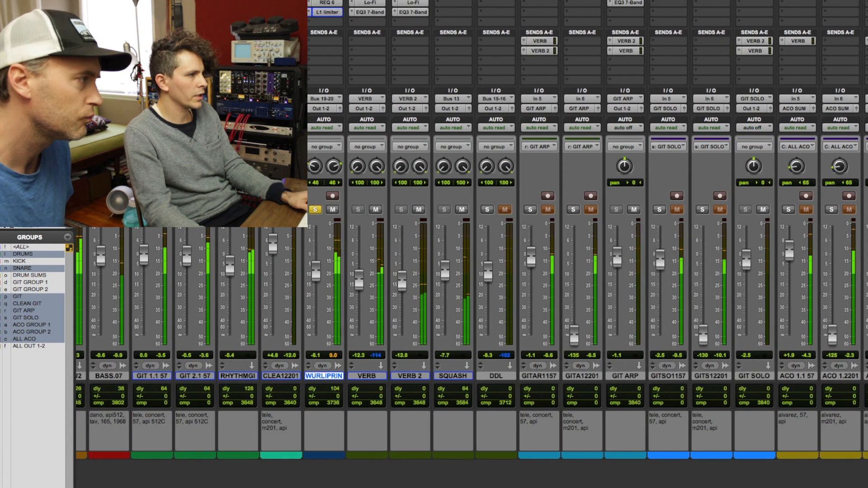
click(327, 0)
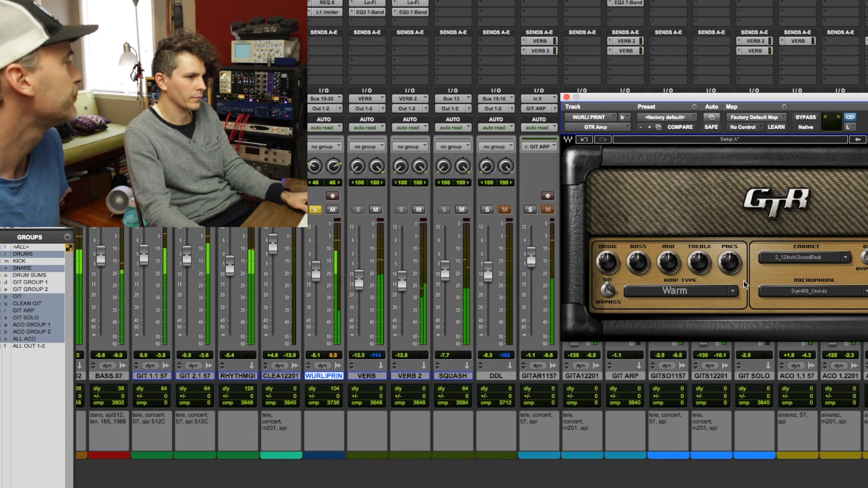
click(617, 264)
drag(617, 263, 609, 264)
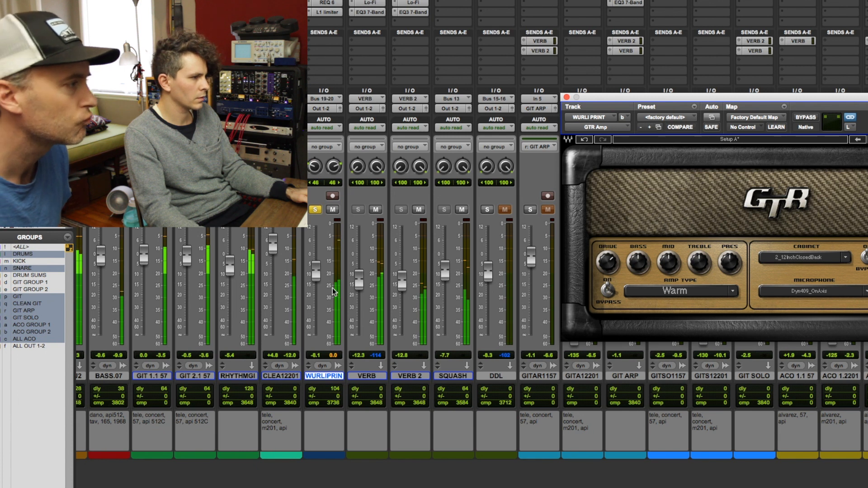
mouse_move(316, 274)
mouse_down()
mouse_move(315, 261)
mouse_move(316, 268)
mouse_up()
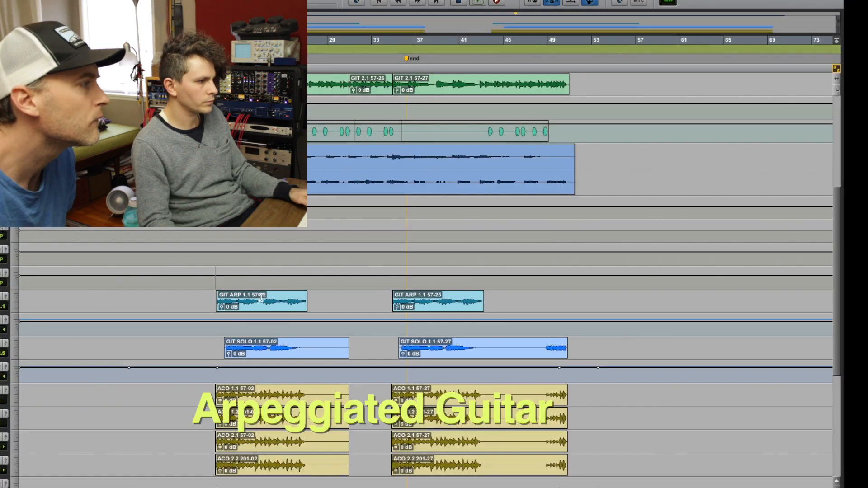
- Select the first GIT ARP 1.1 57 clip and review the EQ3 7-Band and CLA-76 settings on the GIT ARP track
click(261, 298)
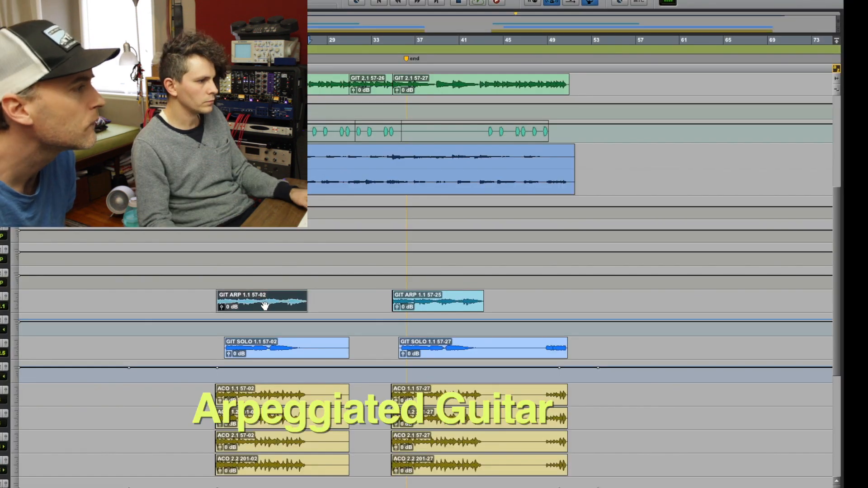
key(super+equal)
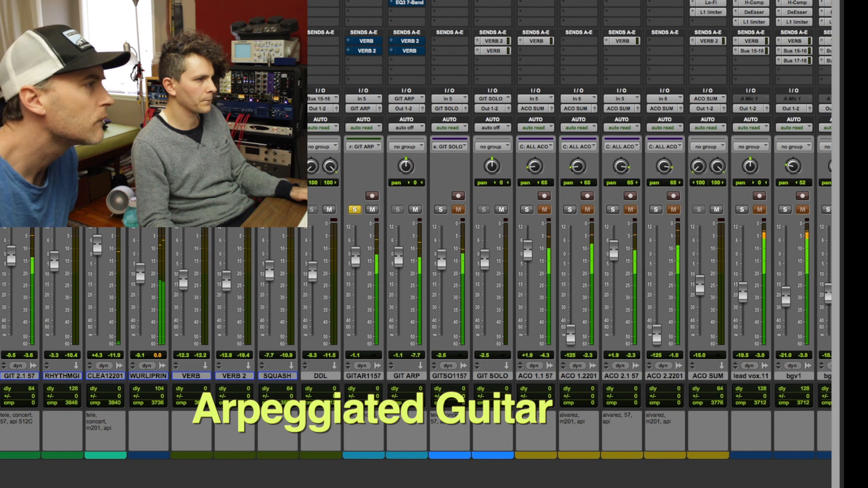
click(410, 3)
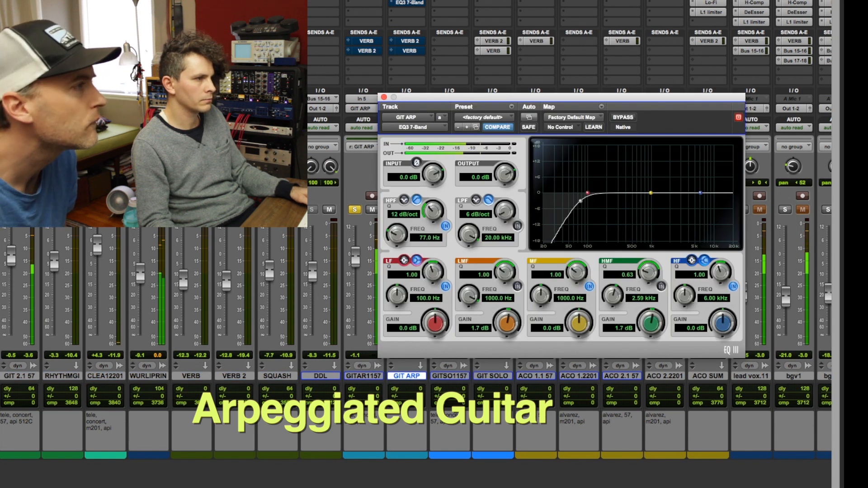
click(409, 1)
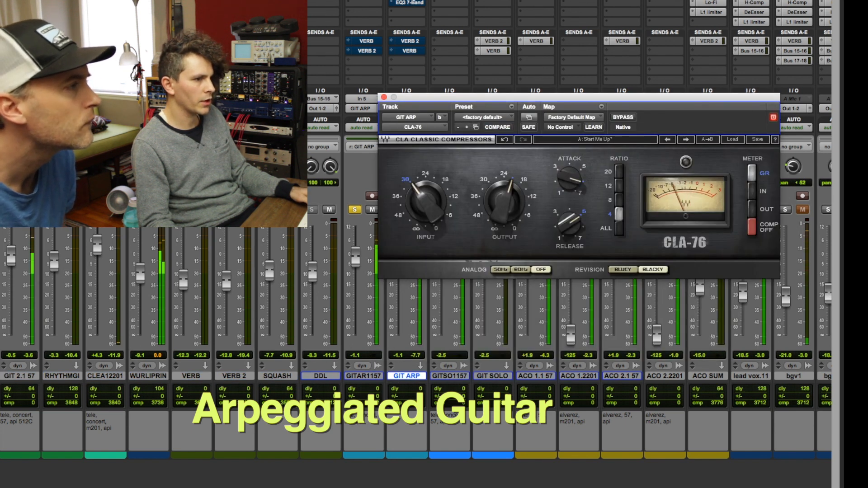
click(409, 4)
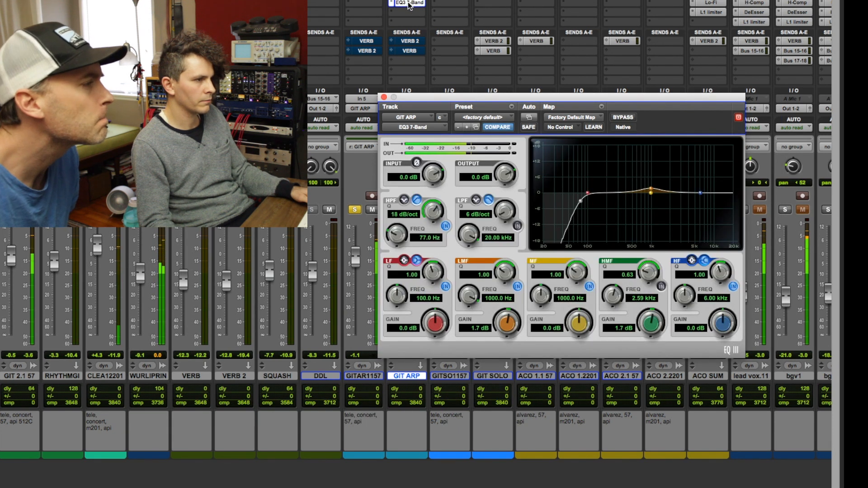
- Set the high-pass filter in the first EQ3 7-Band on GIT ARP to 136 Hz at 6 dB/oct
drag(407, 95, 499, 40)
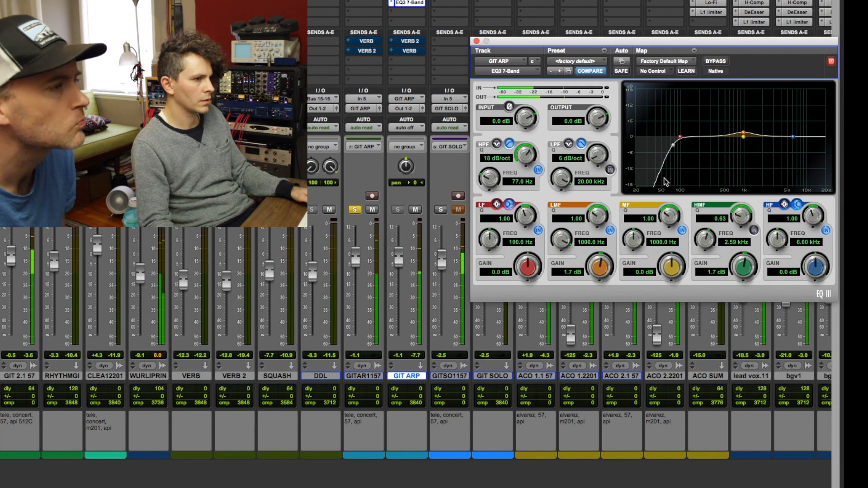
click(409, 0)
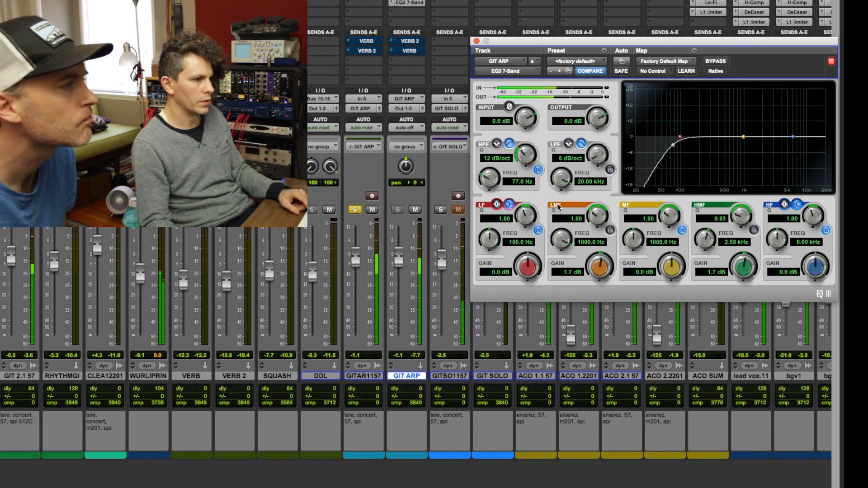
mouse_move(490, 177)
mouse_down()
mouse_move(495, 160)
mouse_move(518, 158)
mouse_move(492, 185)
mouse_up()
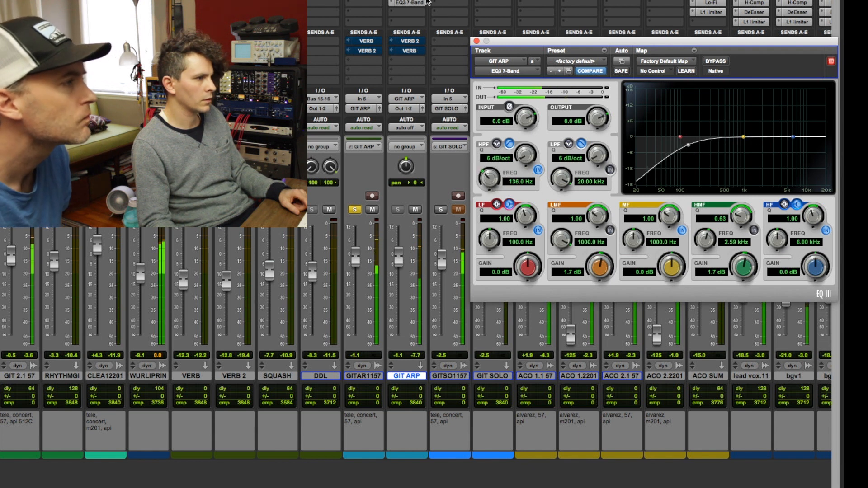
- Adjust the CLA-76's release on GIT ARP and pan the track about 38 right
click(409, 0)
drag(662, 167, 662, 156)
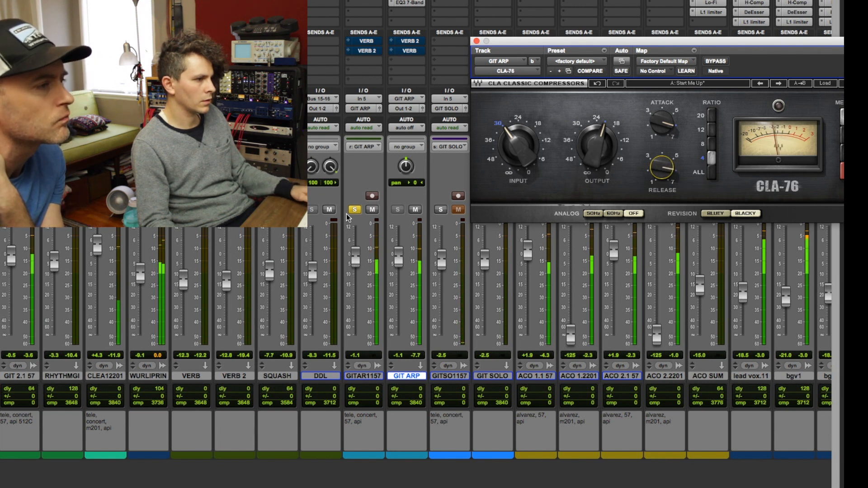
drag(406, 165, 408, 109)
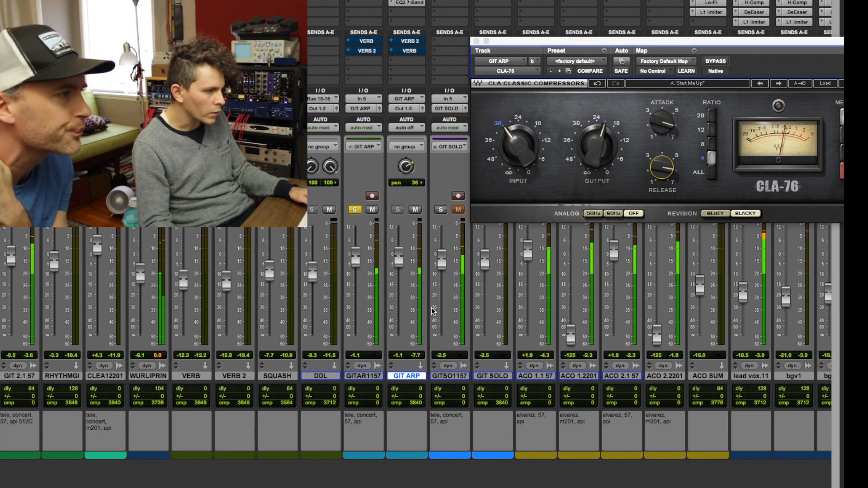
- Play the song from inside the first GIT ARP 1.1 57 clip and fine-tune the GIT ARP track's pan to about 40 right
key(super+equal)
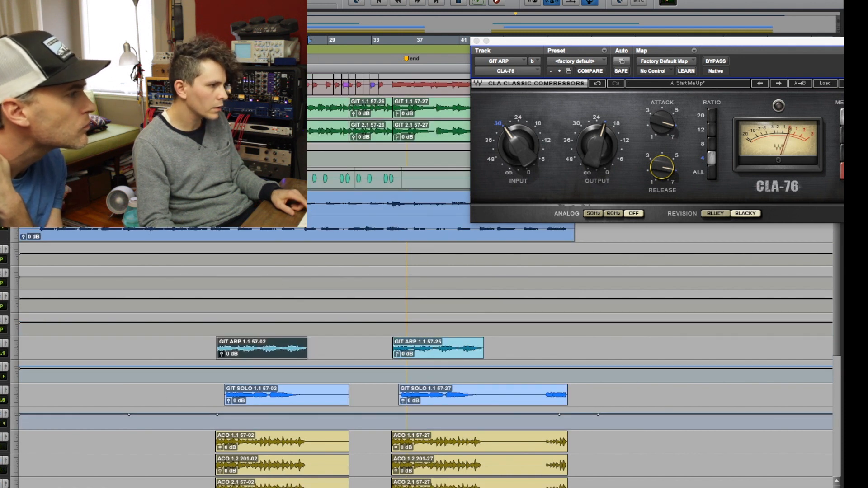
key(Down)
key(space)
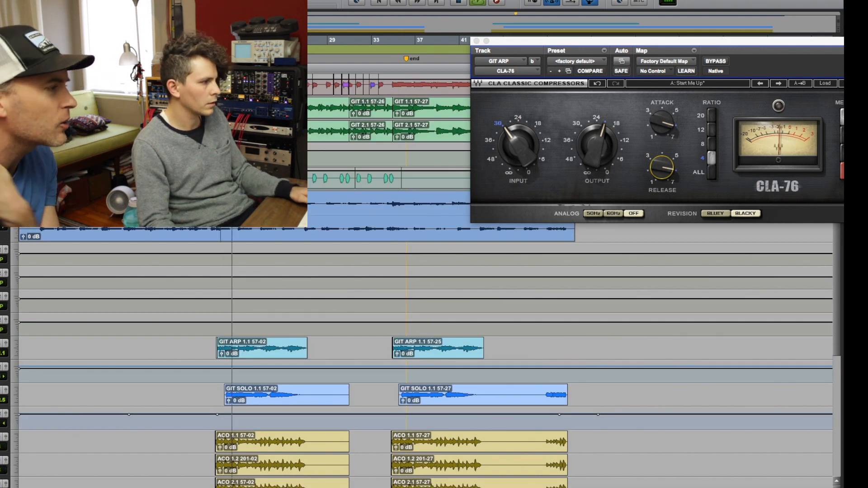
key(super+equal)
click(356, 209)
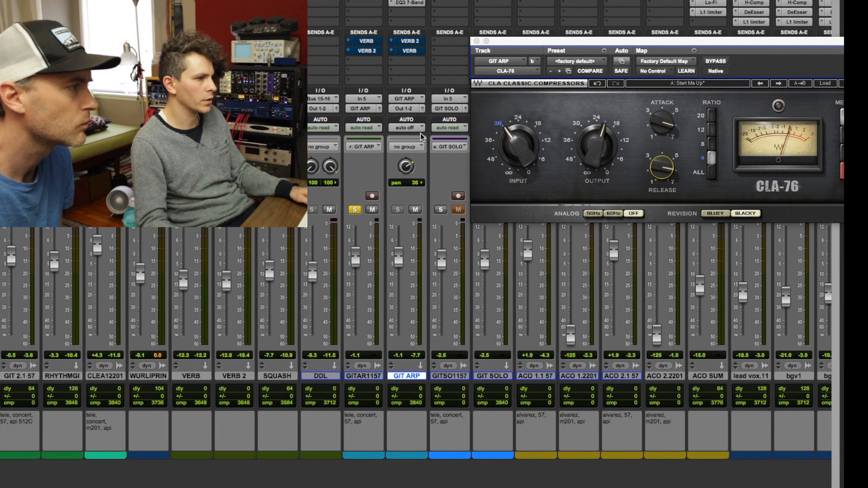
drag(407, 167, 409, 166)
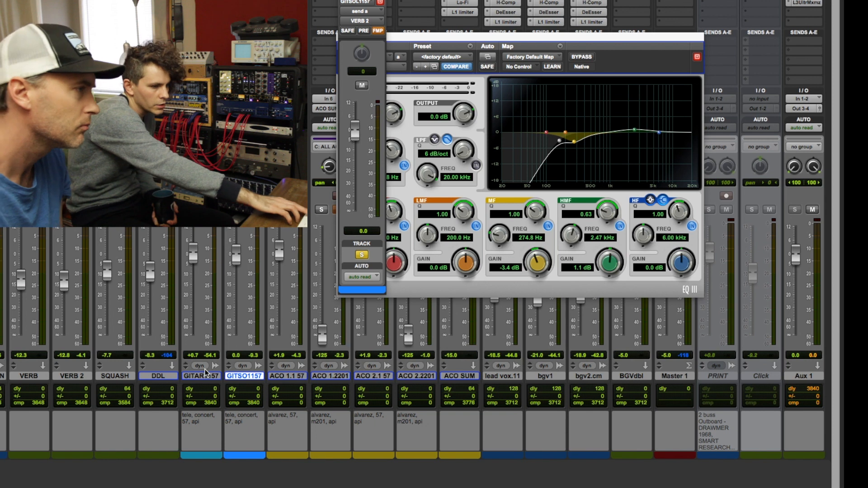
- Reset the ACO SUM fader to 0.0 dB and lower the linked ACO 1.1 57 and ACO 2.1 57 faders to -5.2 dB
key(space)
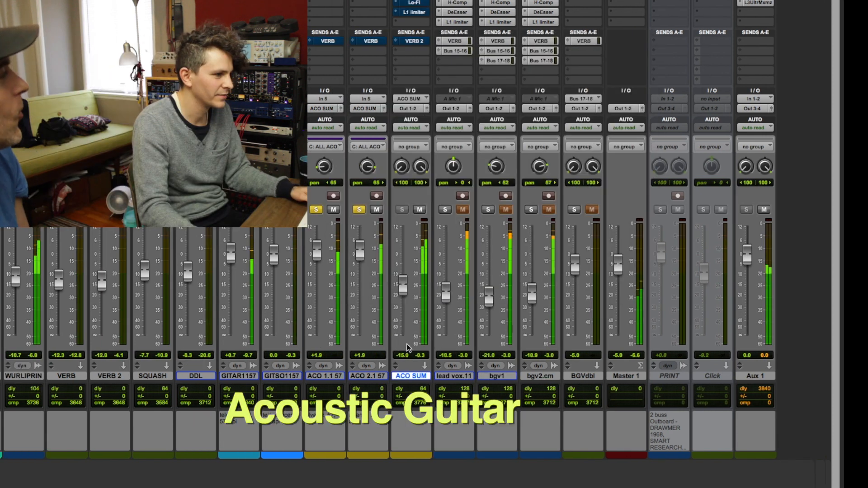
drag(403, 296, 364, 266)
drag(364, 266, 364, 263)
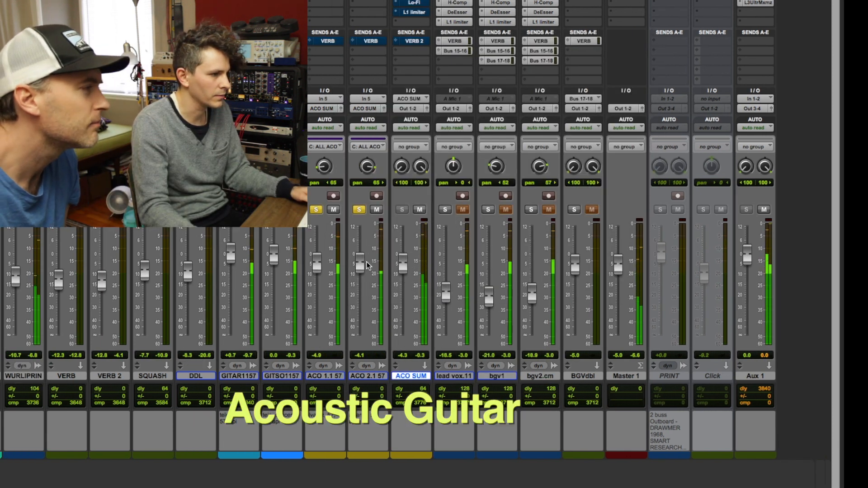
alt+click(402, 268)
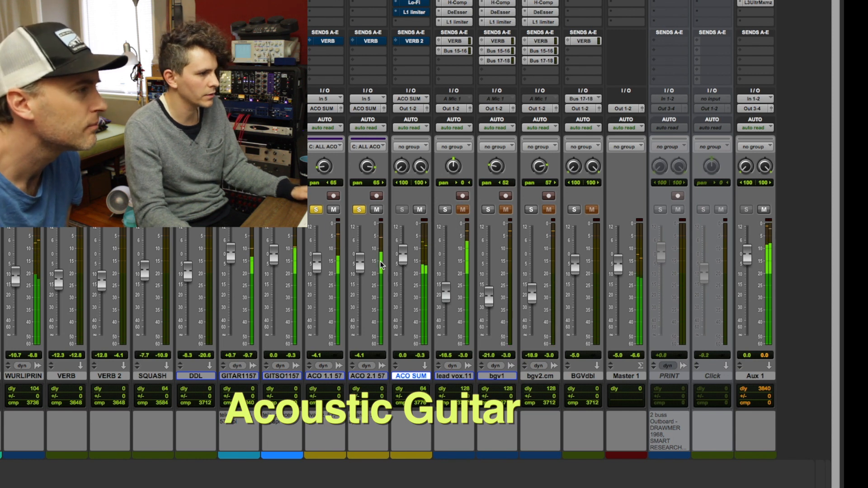
drag(360, 264, 360, 271)
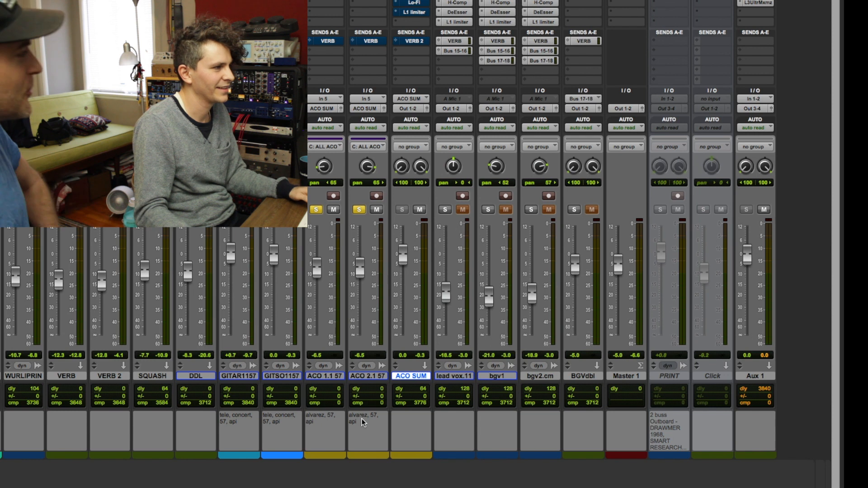
drag(358, 282, 357, 277)
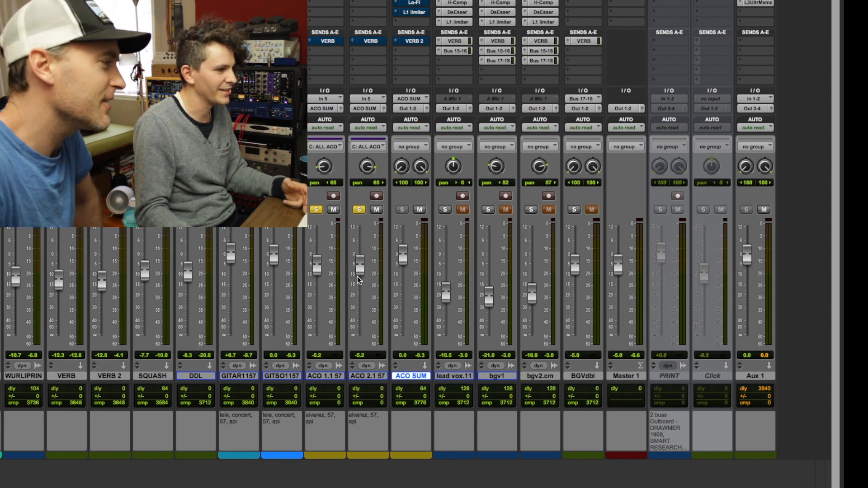
key(space)
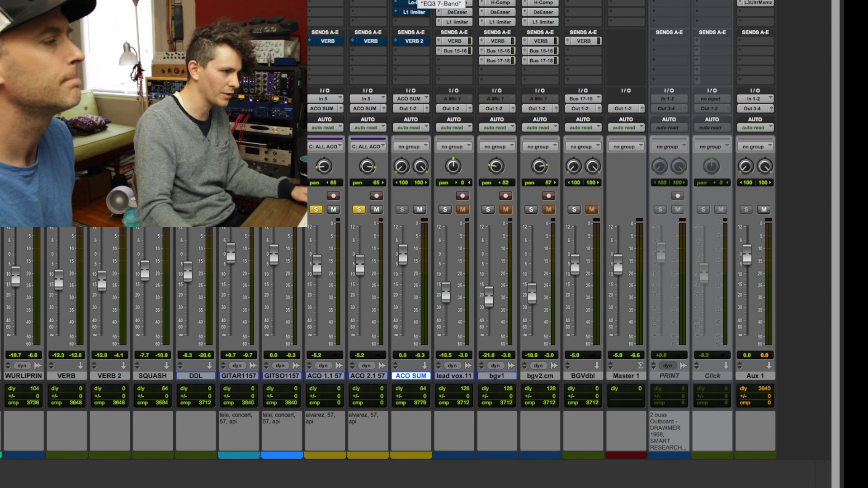
- Take the EQ3 7-Band on ACO SUM out of bypass and move its window out of the way
click(414, 1)
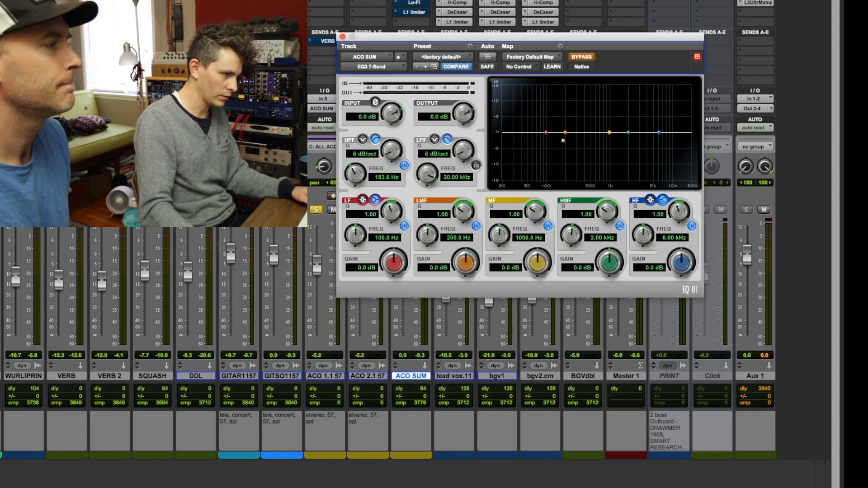
super+click(414, 0)
drag(417, 37, 537, 2)
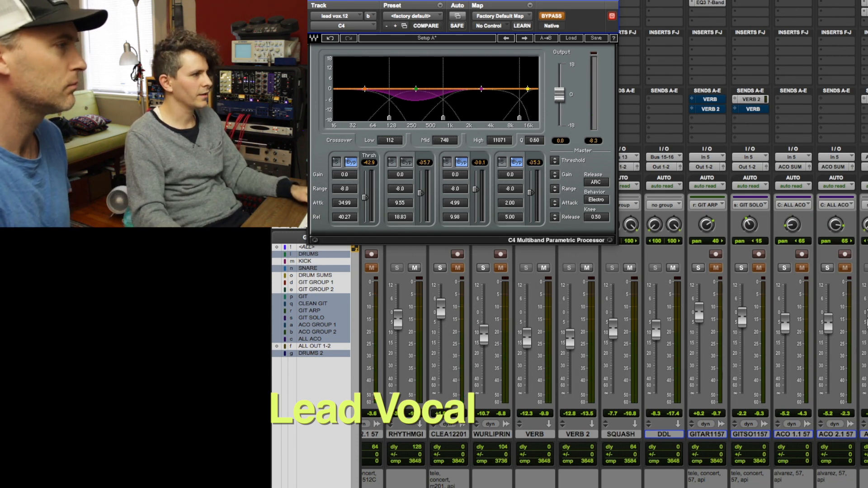
- Take the C4 on lead vox.12 out of bypass and lower the L1 limiter's out ceiling to -11.1
click(552, 16)
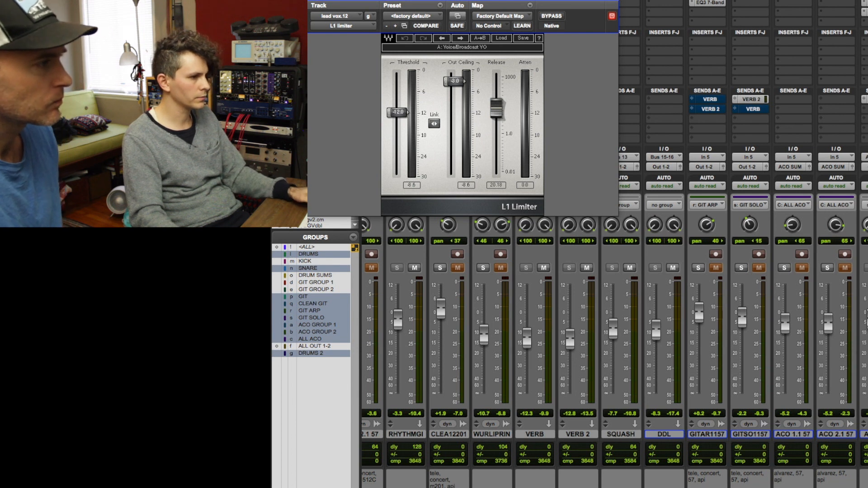
drag(454, 87, 454, 108)
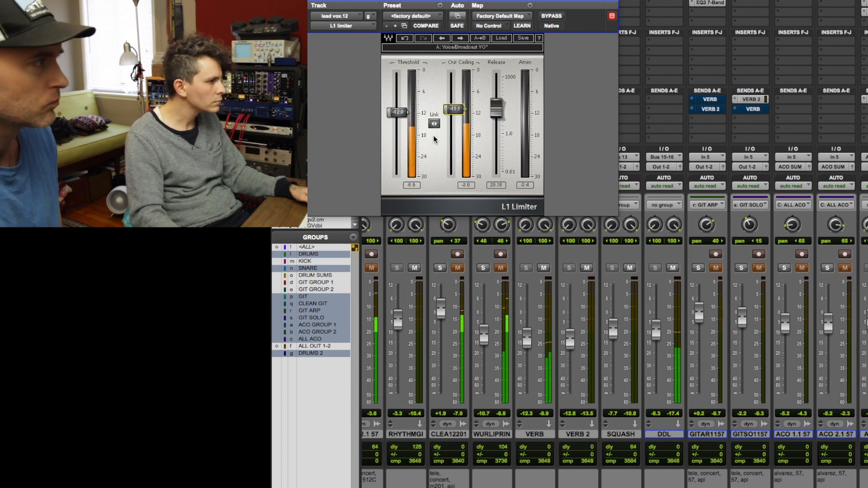
- Set the L1 limiter's threshold on lead vox.12 to -13.2 and adjust the high-pass frequency in its EQ3 7-Band
drag(398, 112, 398, 116)
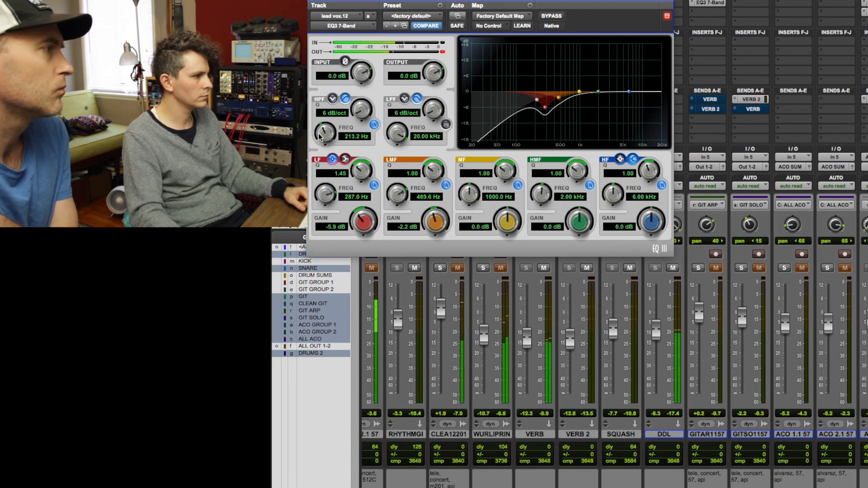
drag(332, 133, 321, 127)
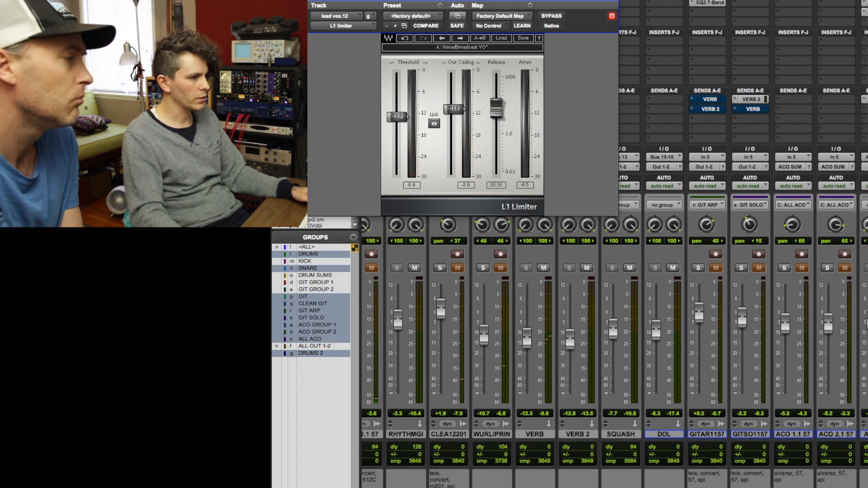
- Solo the acoustic, solo, arpeggiated, clean and rhythm guitars, Wurlitzer, bass and drum tracks to hear them with the lead vocal
click(826, 269)
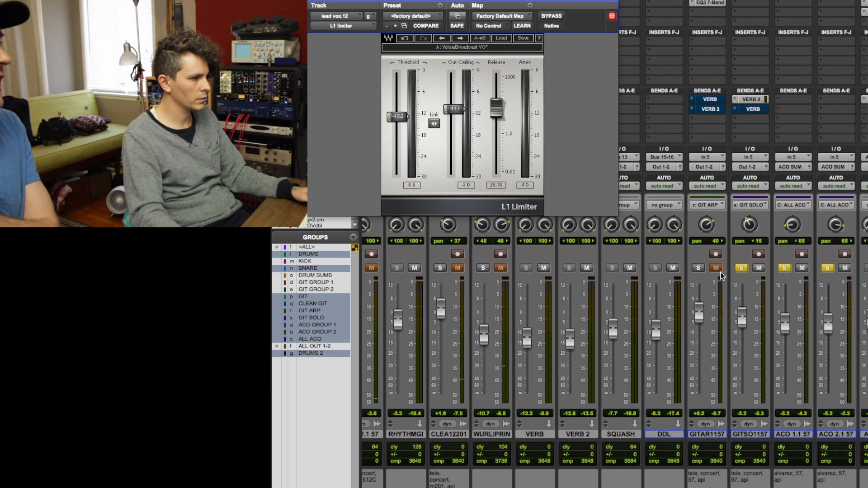
scroll(757, 337, left, 5)
scroll(757, 334, left, 3)
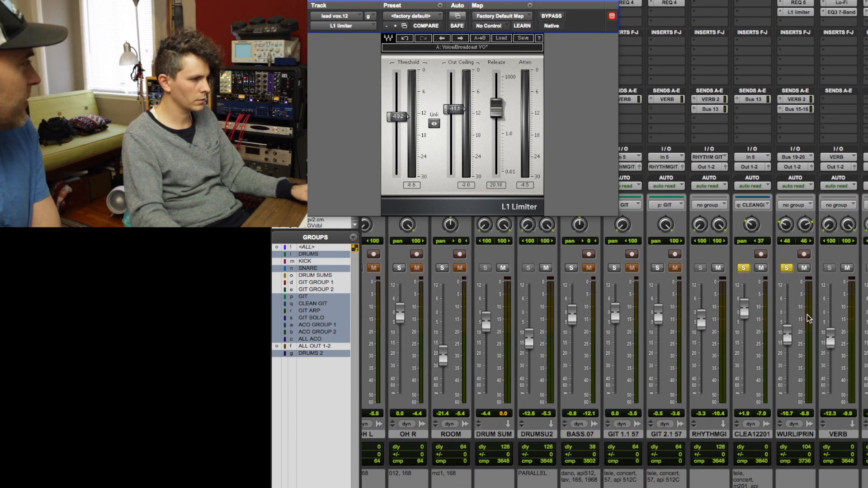
scroll(806, 319, left, 3)
click(766, 266)
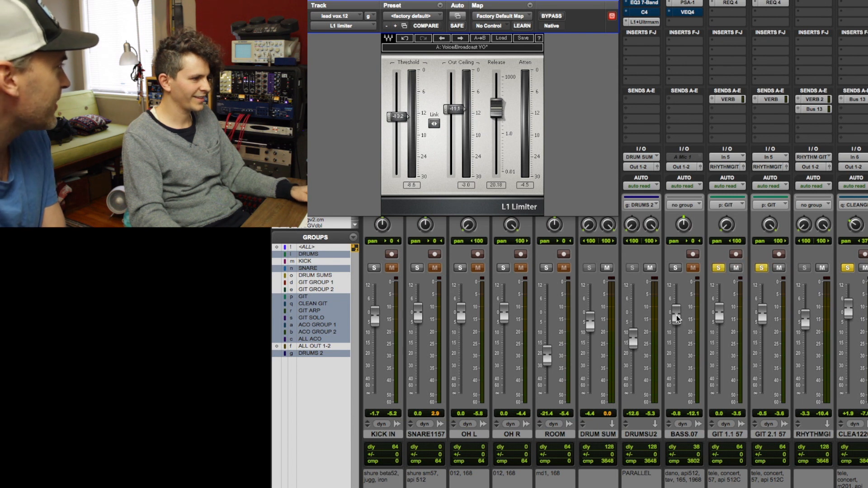
click(547, 267)
scroll(723, 359, right, 1)
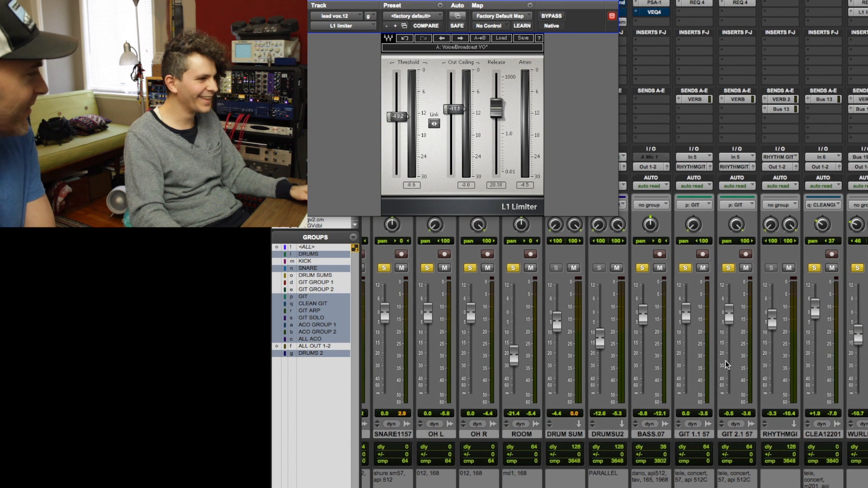
scroll(785, 318, right, 9)
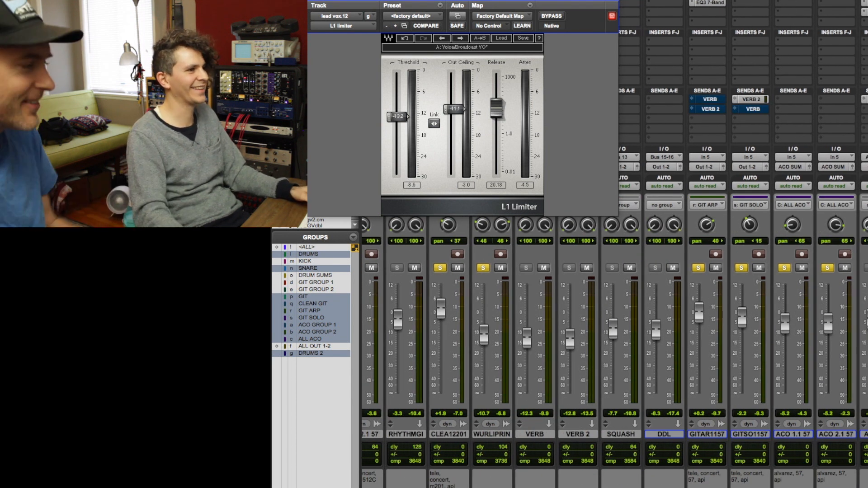
- Play the mix and lower the RHYTHM GIT fader to -6.5 dB
key(space)
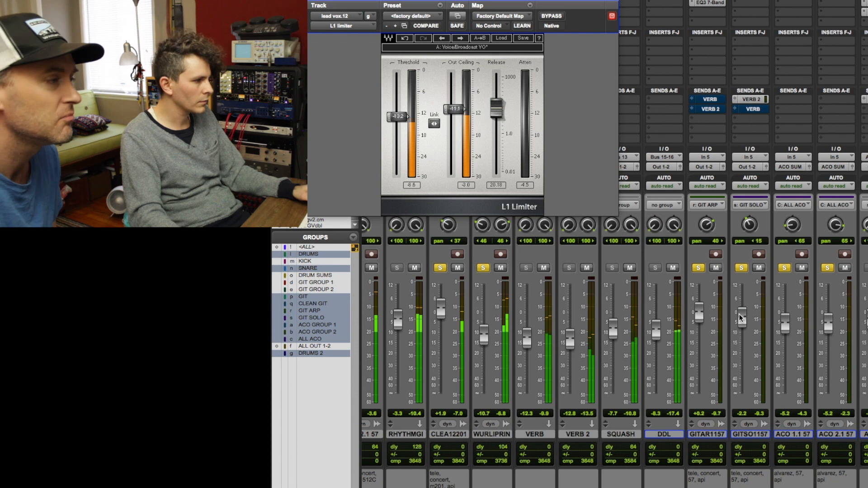
scroll(738, 314, left, 5)
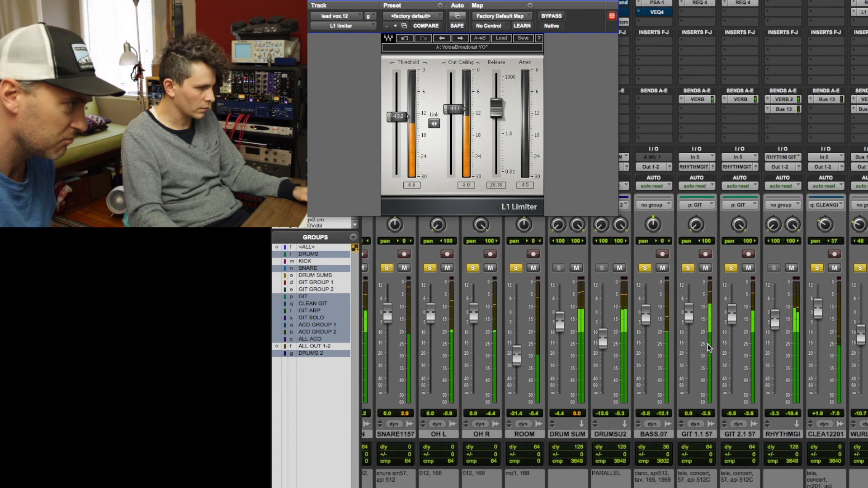
drag(775, 318, 775, 349)
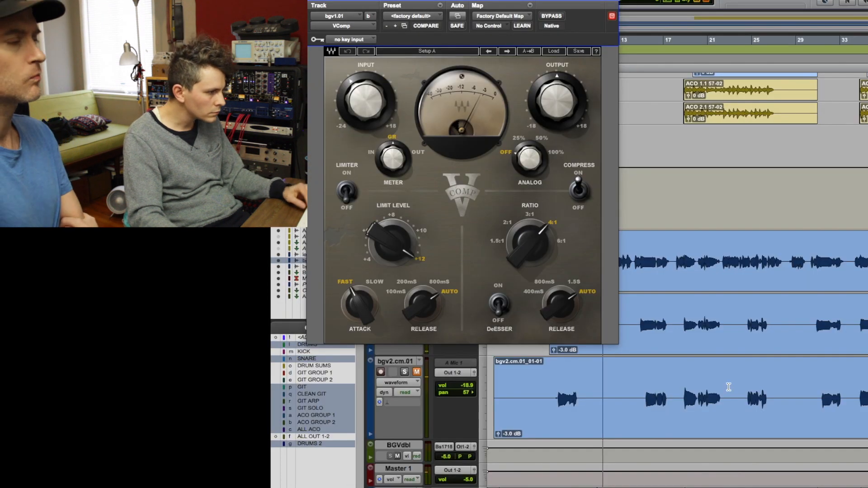
- Select the bgv1.01 phrase around bar 21 and play it to review the track's VComp and VEQ4 settings
drag(638, 311, 721, 314)
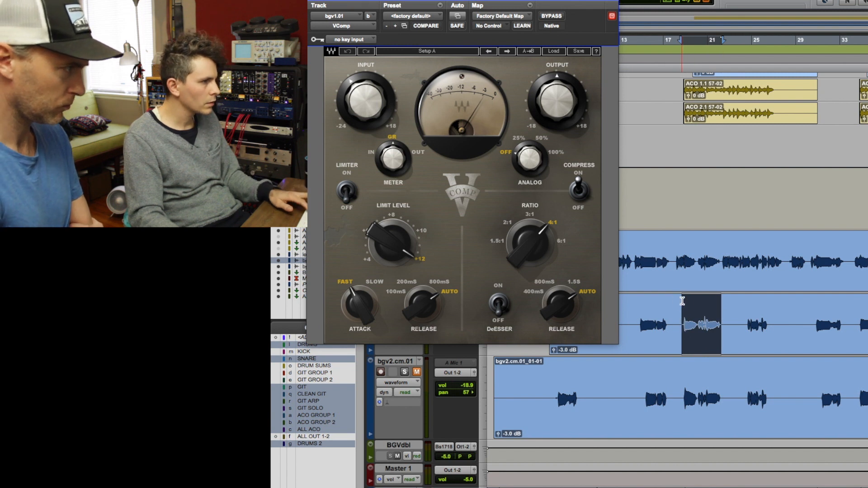
key(space)
key(super+=)
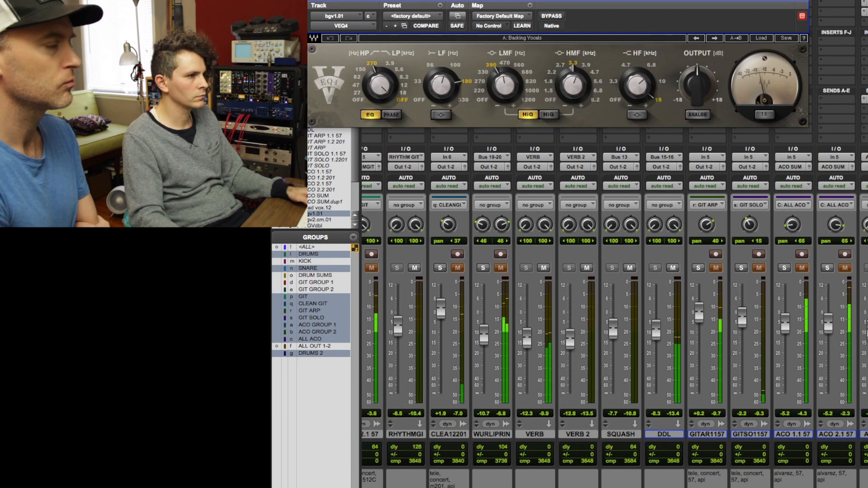
key(space)
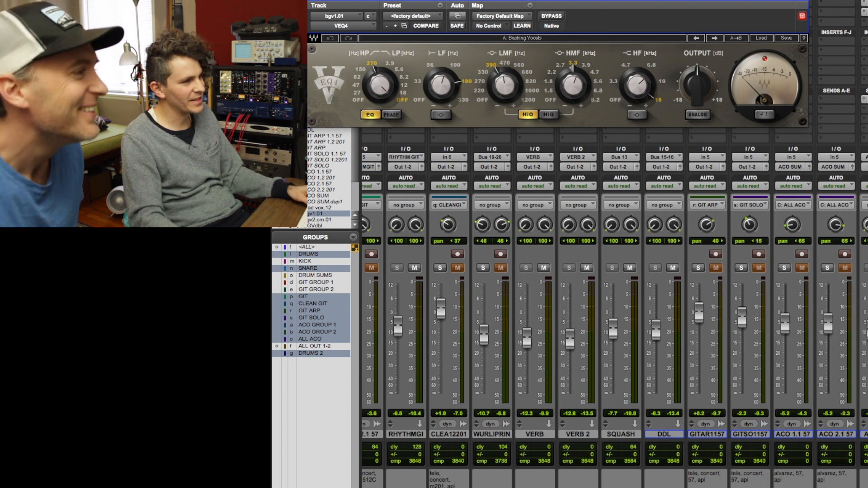
- Adjust the attack, threshold and release of the H-Comp on bgv1.01 during playback
key(space)
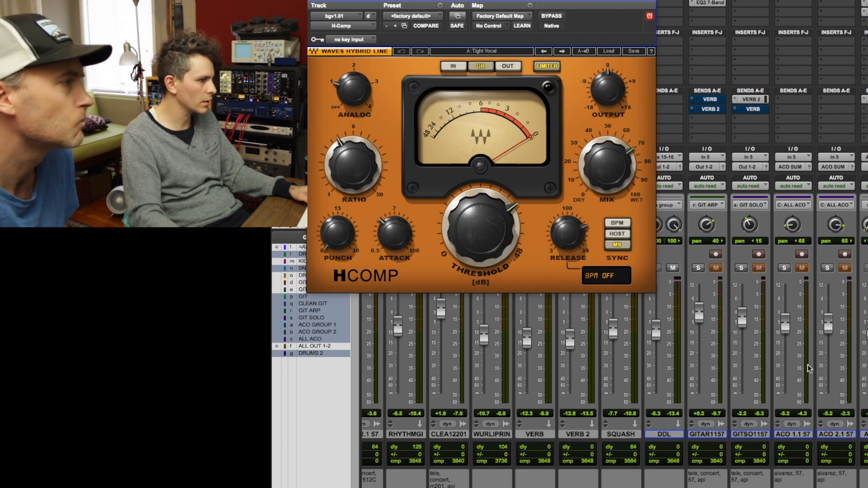
drag(394, 232, 394, 262)
mouse_move(490, 211)
mouse_down()
mouse_move(489, 200)
mouse_move(489, 228)
mouse_up()
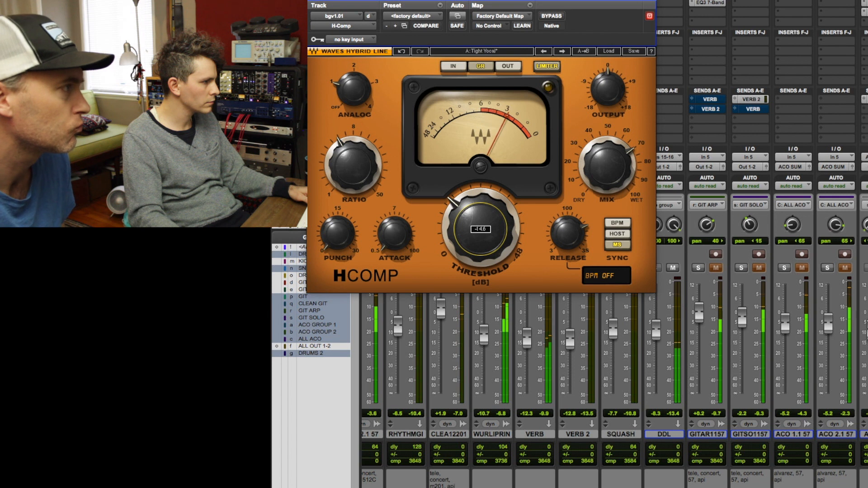
drag(576, 231, 576, 253)
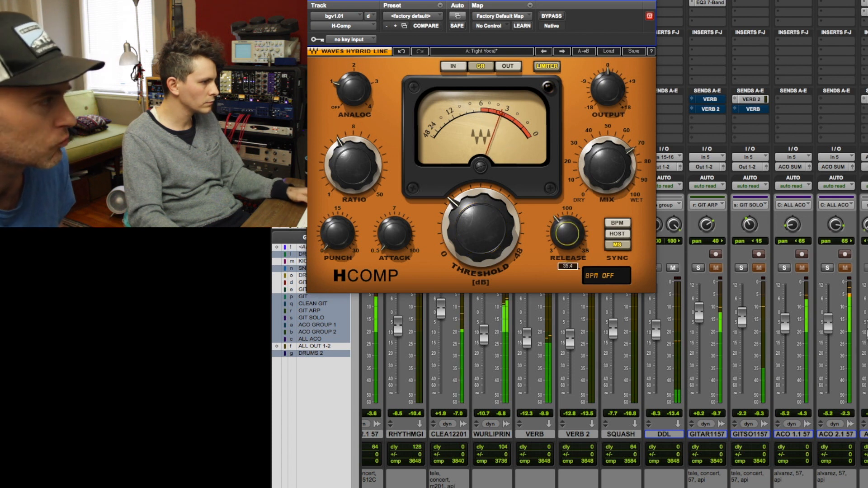
drag(480, 231, 470, 236)
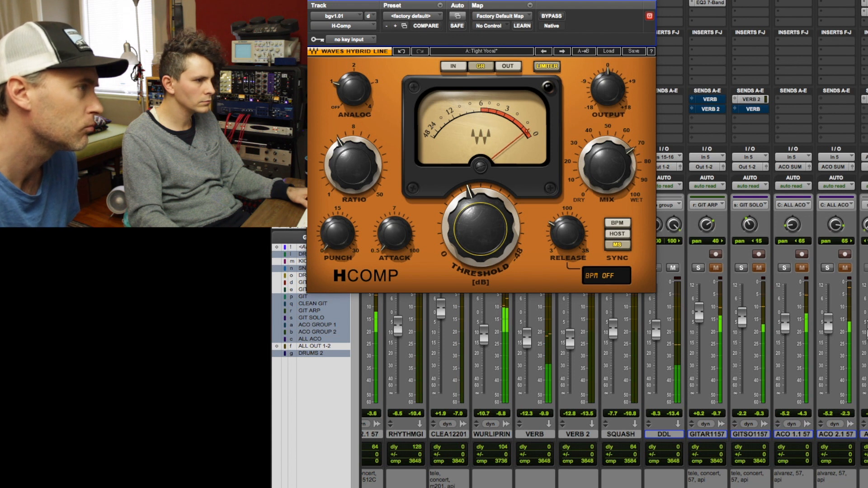
- Lower the VComp's output on bgv1.01 and readjust the threshold of the track's H-Comp
click(865, 2)
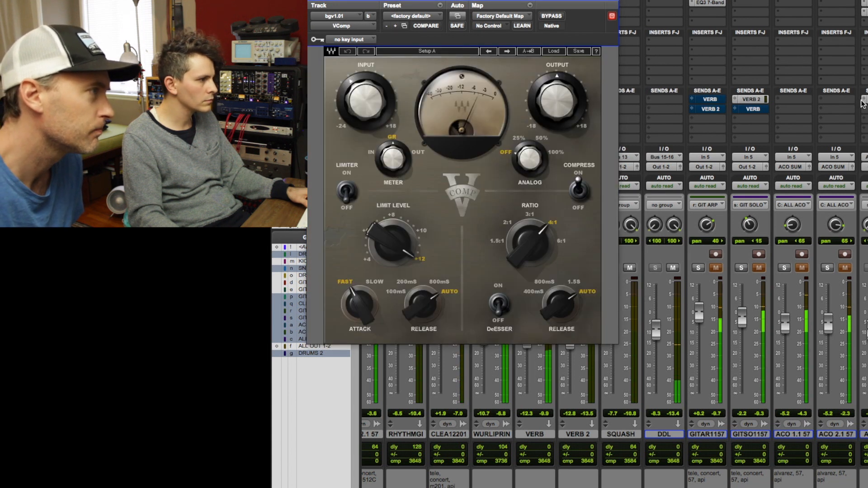
drag(557, 99, 557, 109)
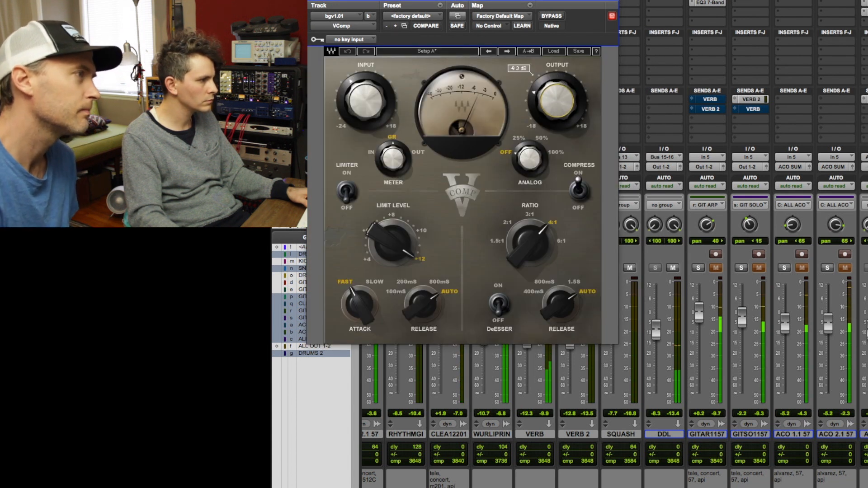
click(866, 11)
drag(486, 227, 489, 223)
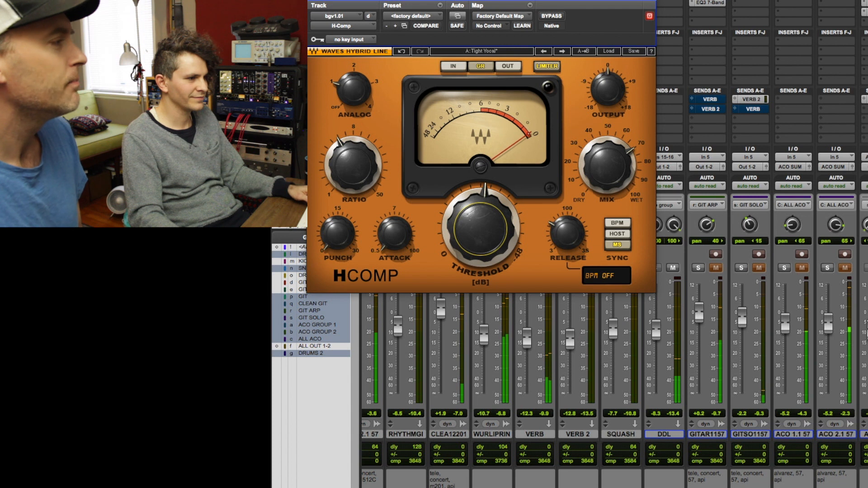
key(super+equal)
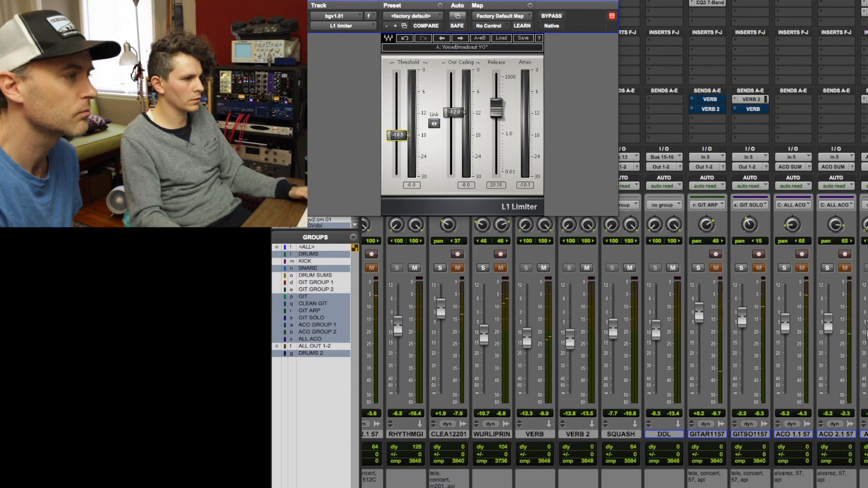
- Play the mix briefly and create a track group named bgs for the background vocals
key(super+equal)
key(super+equal)
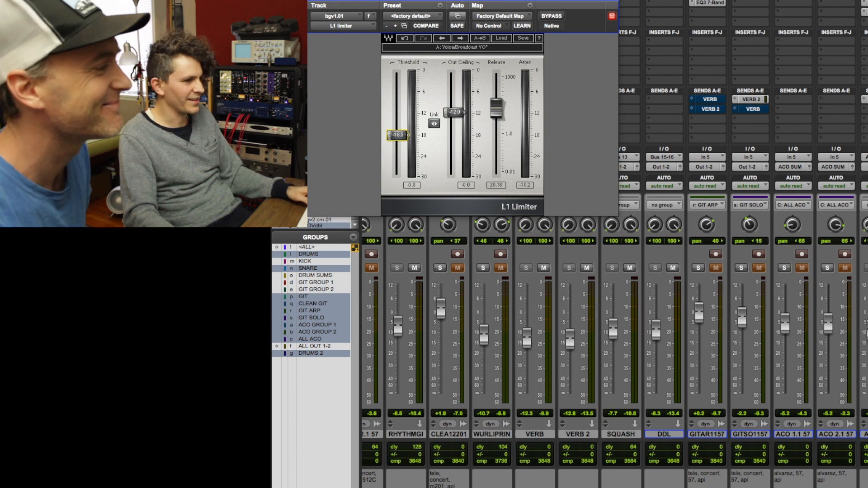
key(space)
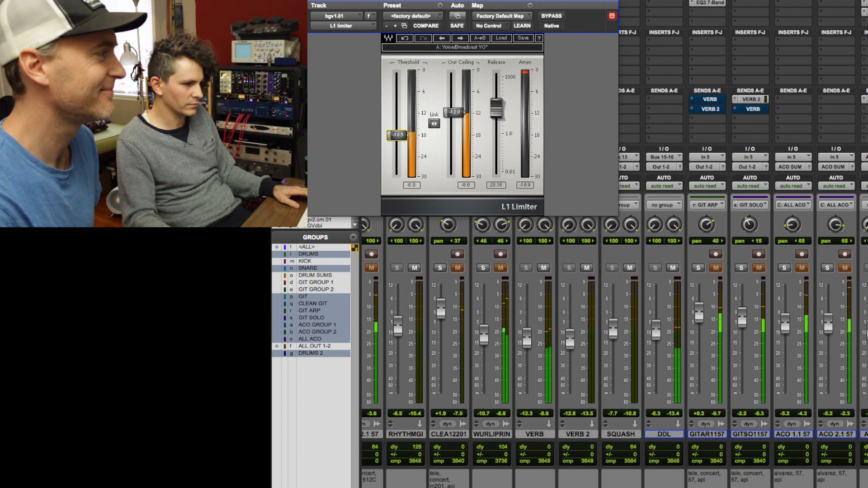
key(super+g)
text(bgs)
key(Return)
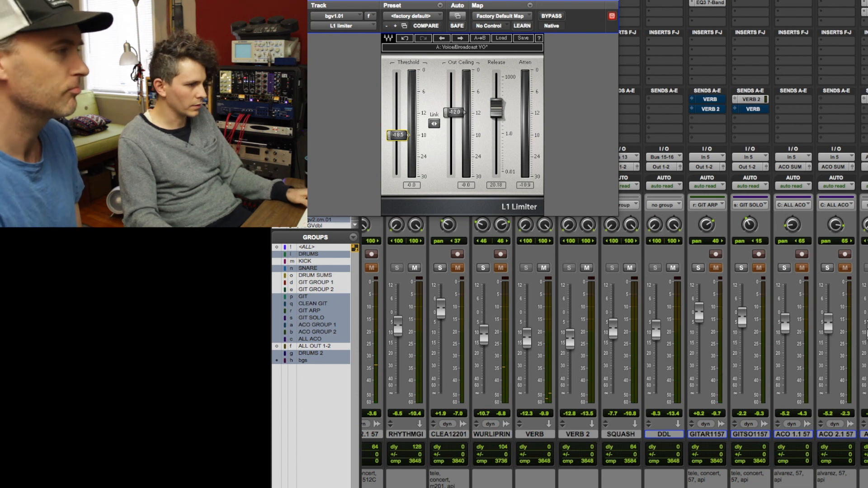
- Audition the full mix, lower the Master 1 fader to -7.5 dB and stop playback
key(space)
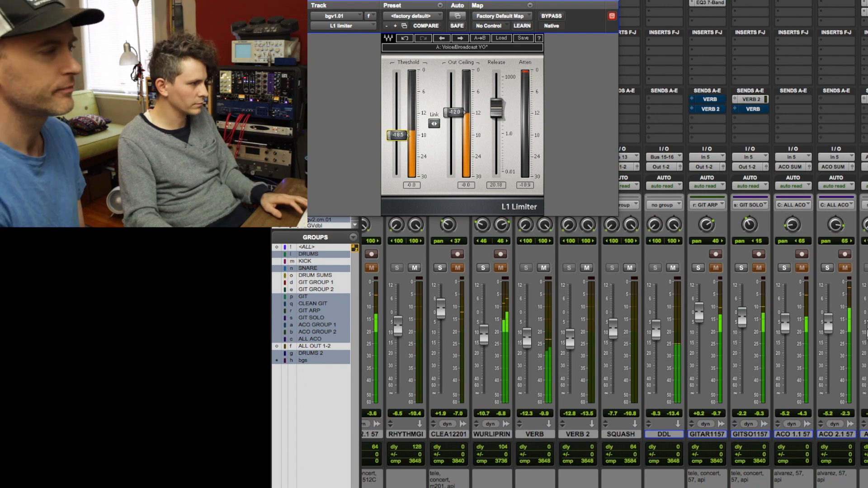
key(space)
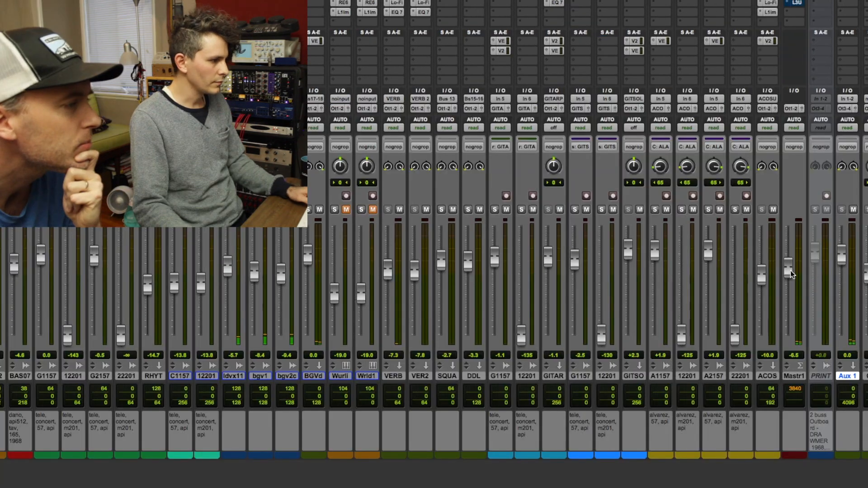
key(super+equal)
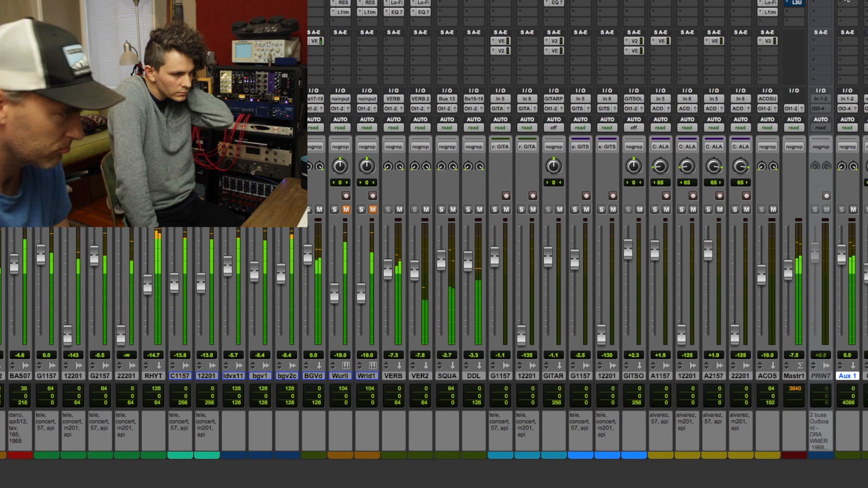
key(super+equal)
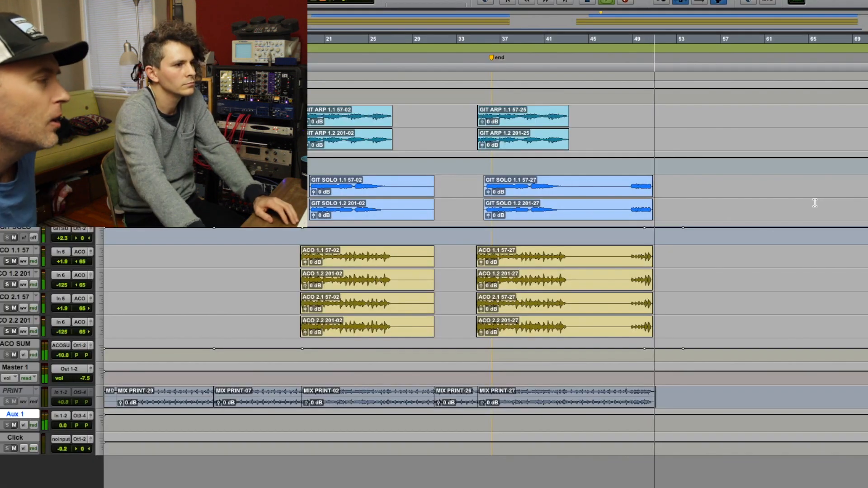
key(space)
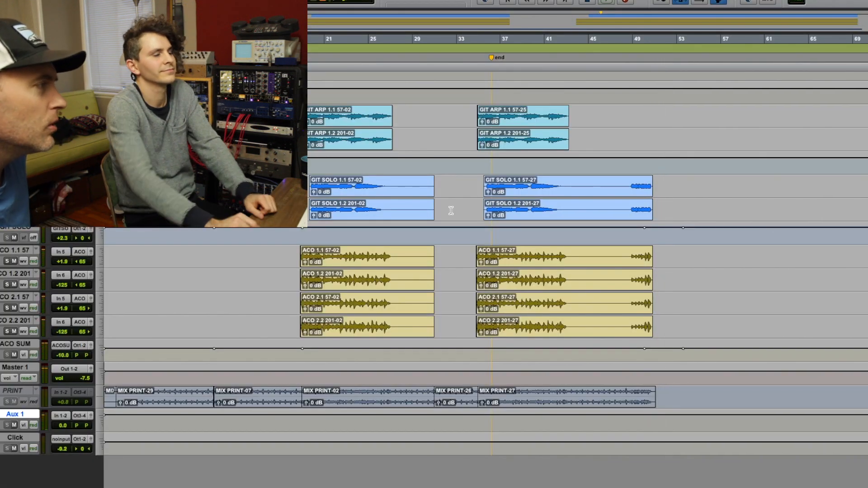
key(super+equal)
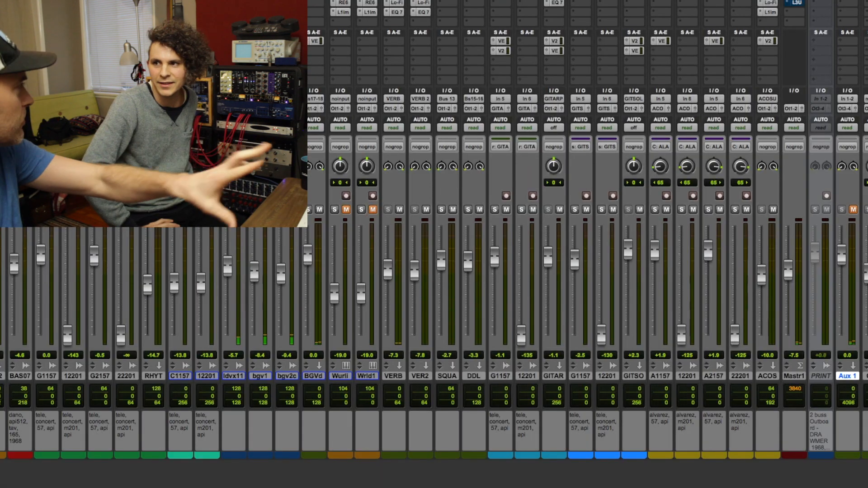